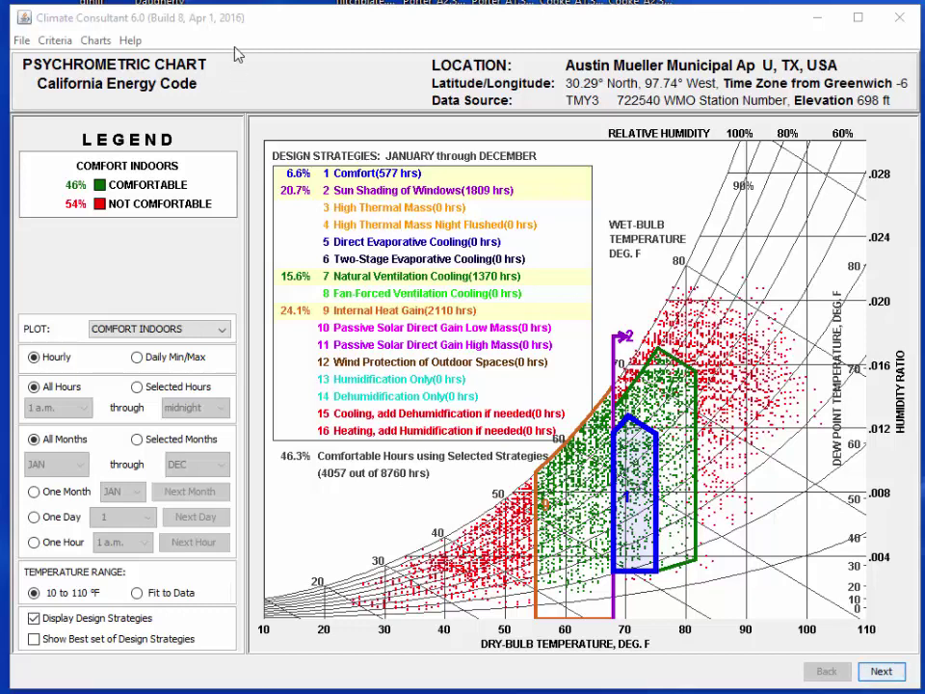
# Step: Open the Wind Wheel chart and plot it for all hours and all months
pyautogui.click(96, 41)
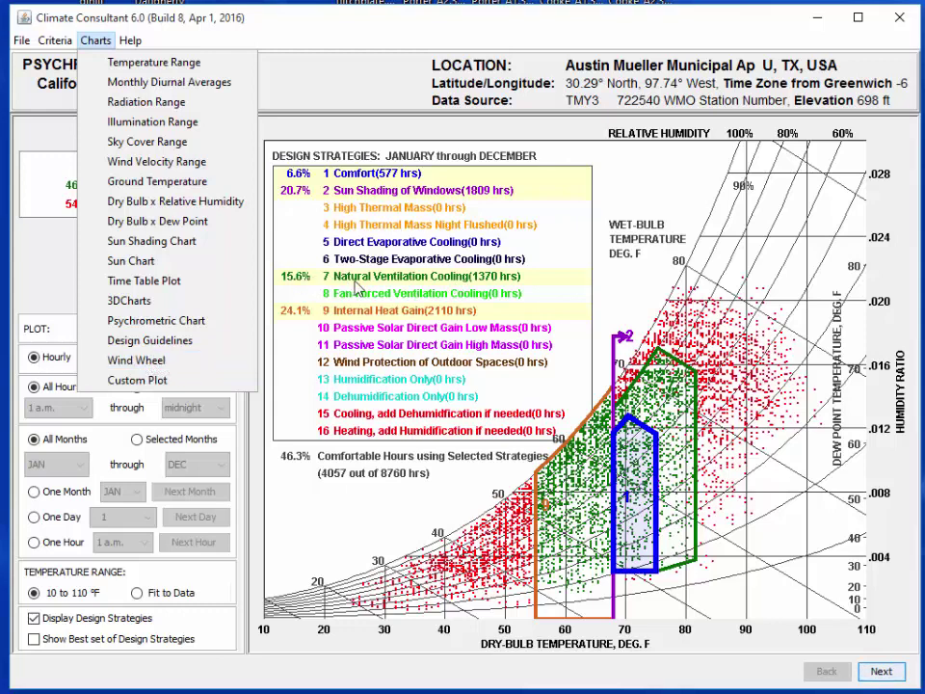
pyautogui.click(152, 362)
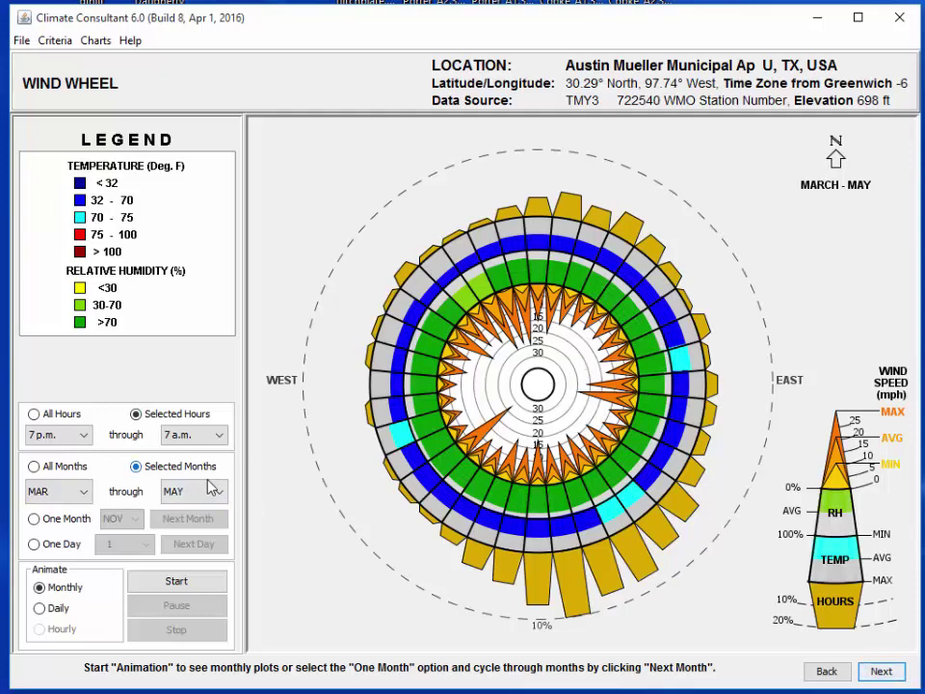
pyautogui.click(34, 416)
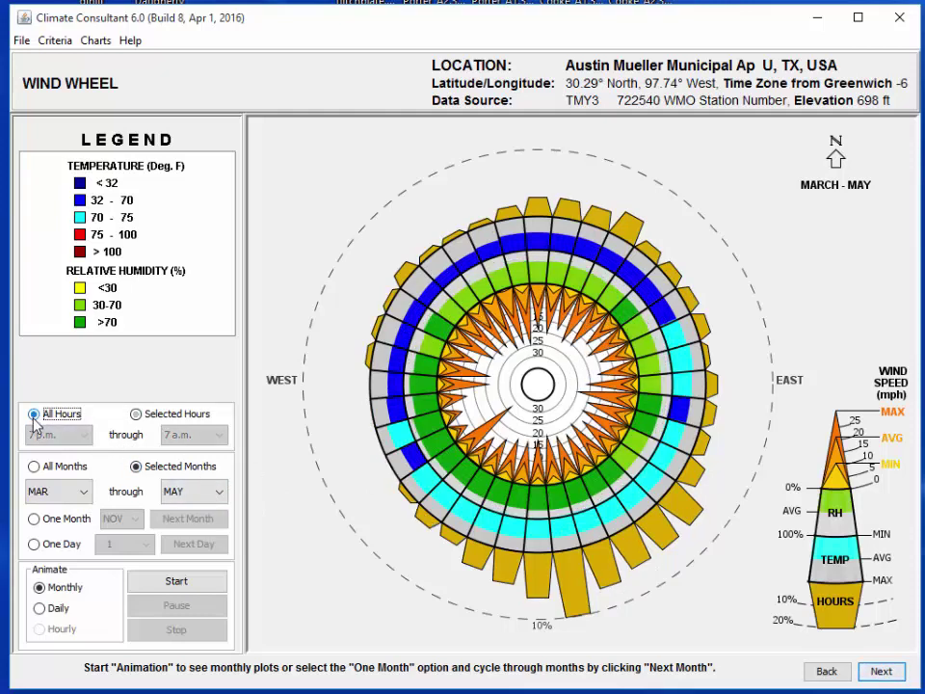
pyautogui.click(34, 468)
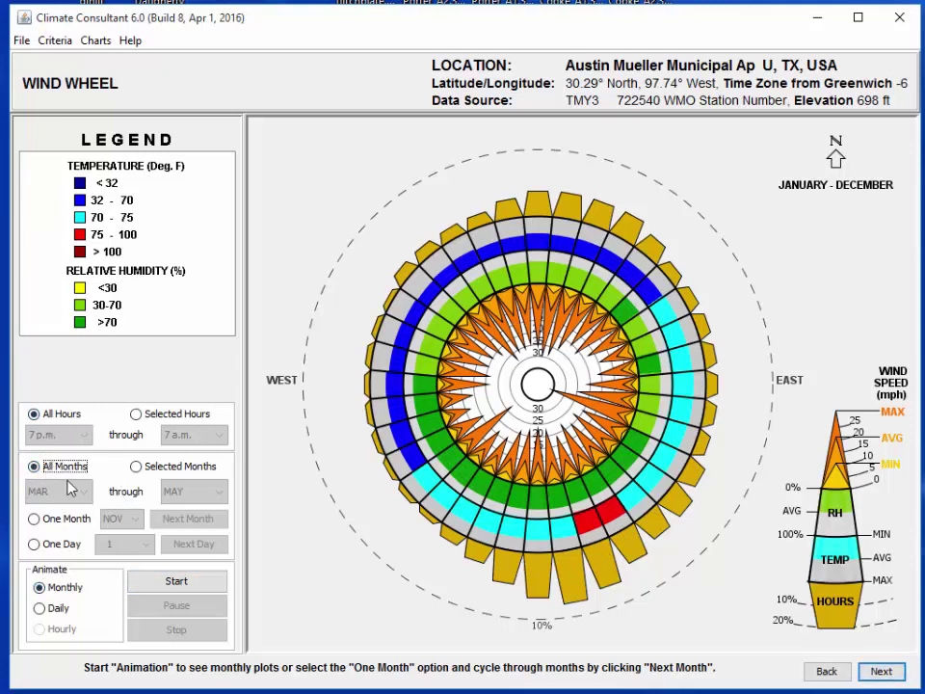
# Step: Restrict the wind wheel to selected hours from 7 a.m. through 7 p.m
pyautogui.click(136, 414)
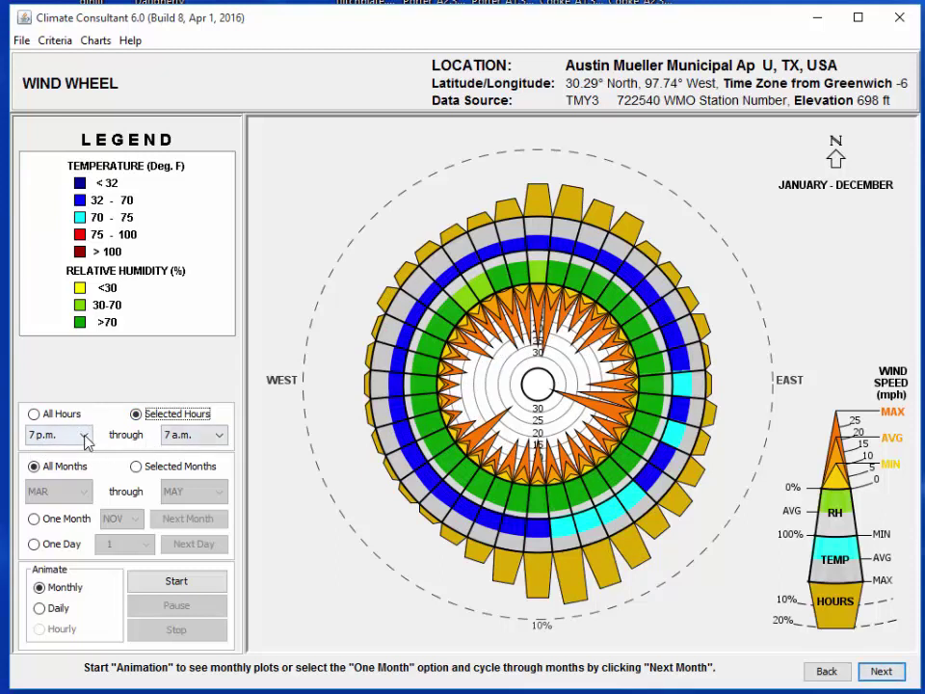
pyautogui.click(86, 435)
pyautogui.scroll(4, 77, 520)
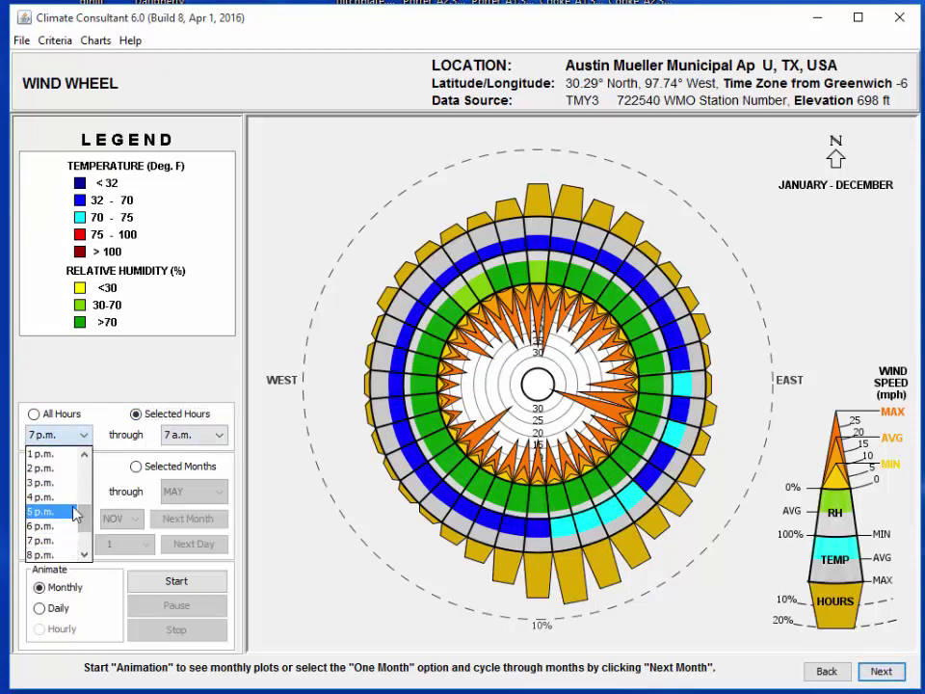
pyautogui.click(53, 541)
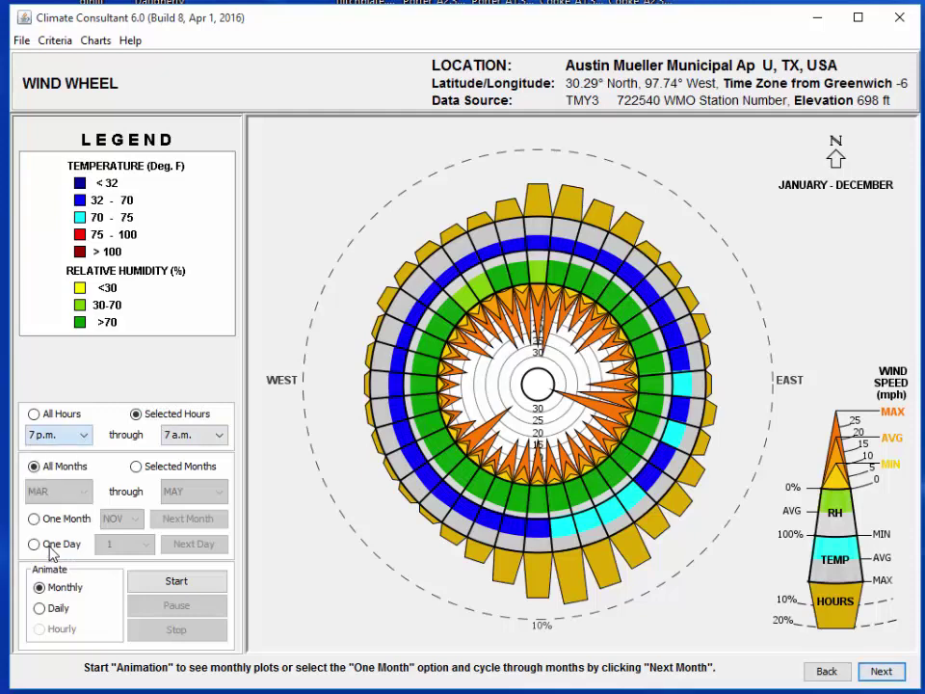
pyautogui.click(221, 435)
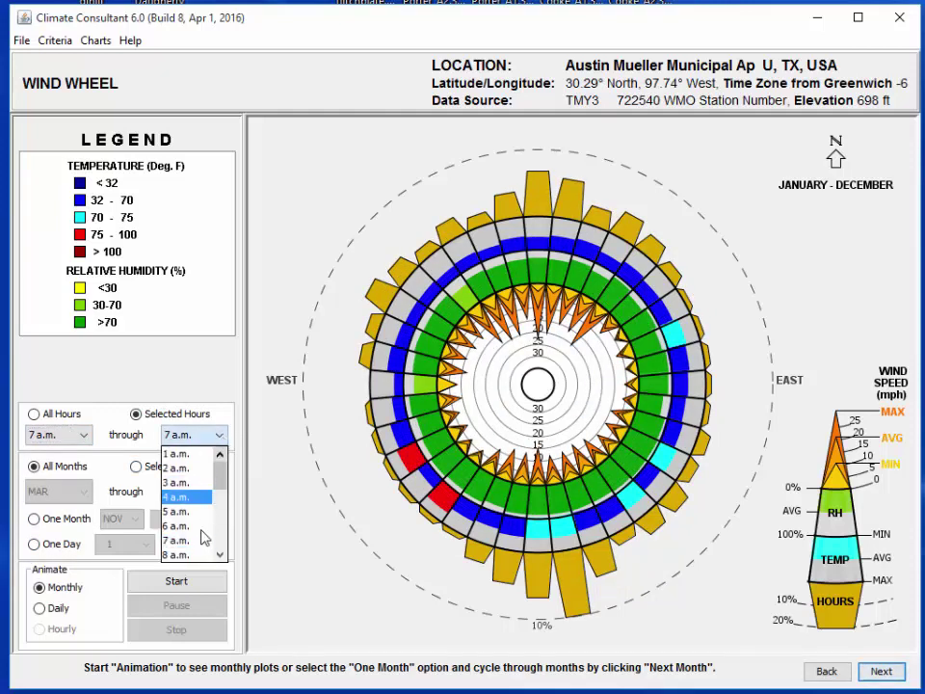
pyautogui.scroll(-4, 207, 540)
pyautogui.click(176, 489)
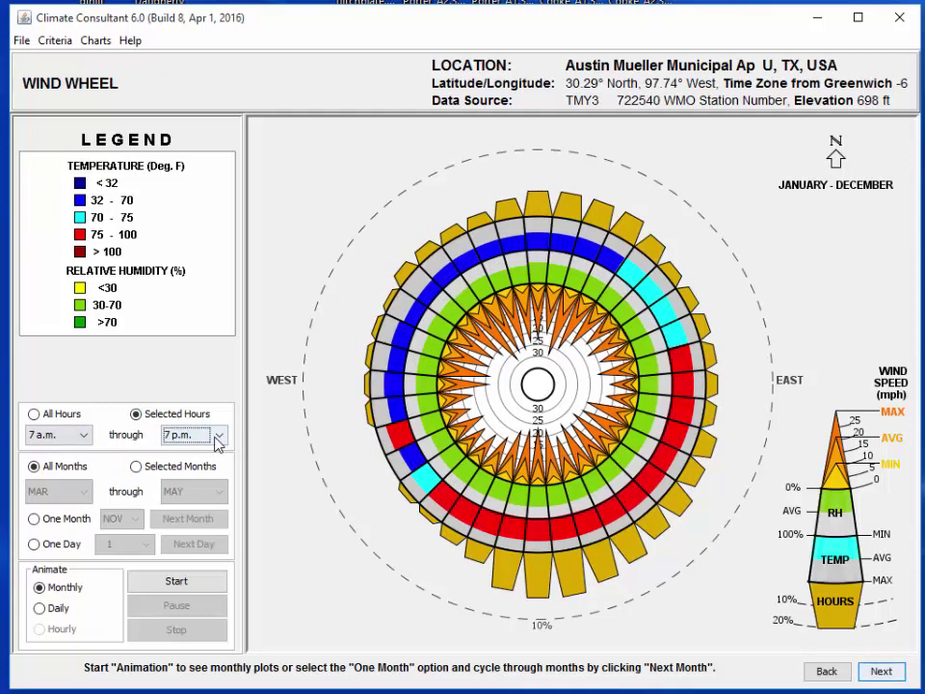
# Step: Limit the wind wheel to the selected months March through May
pyautogui.click(136, 466)
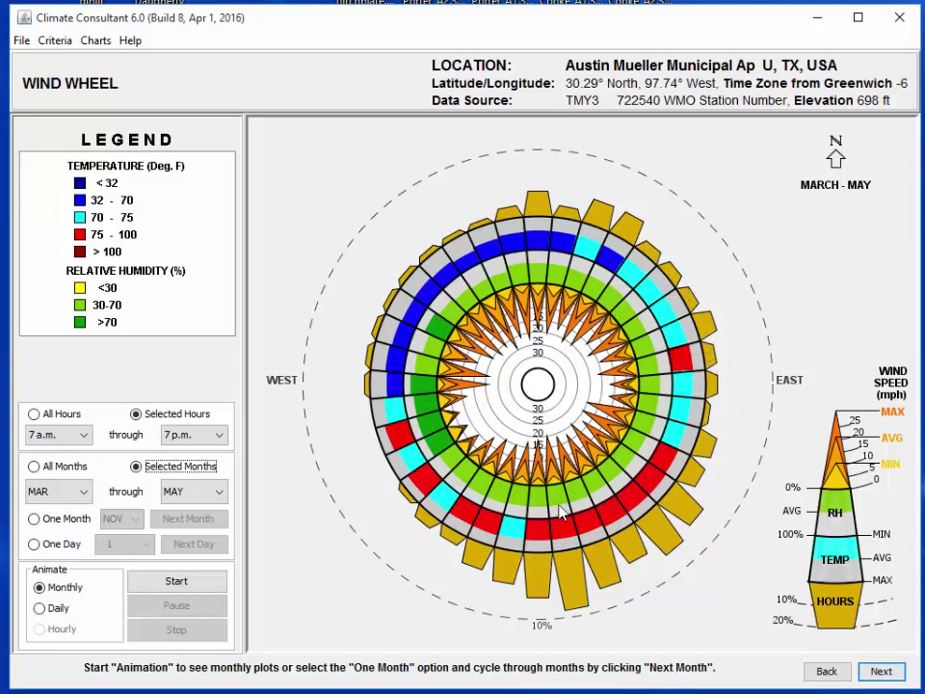
pyautogui.click(84, 493)
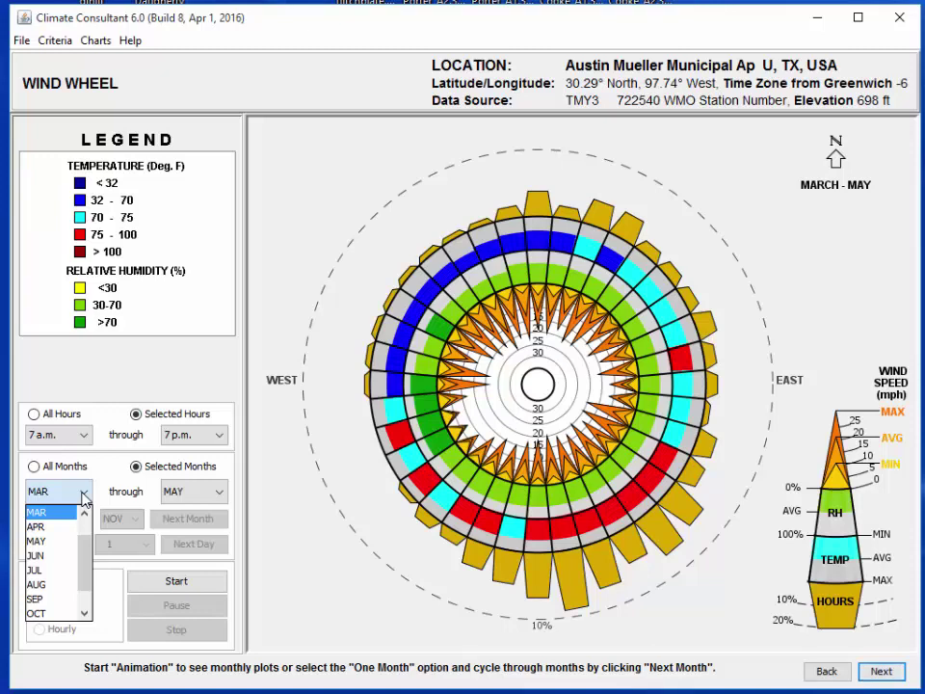
pyautogui.click(84, 498)
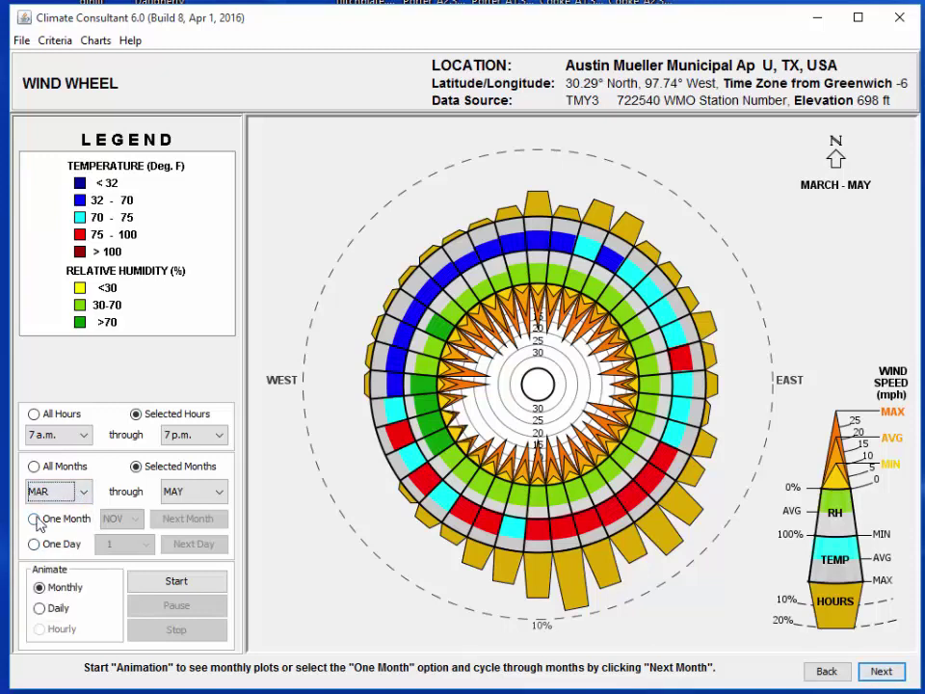
# Step: Switch the wind wheel to a single month and plot March on its own
pyautogui.click(34, 518)
pyautogui.click(133, 519)
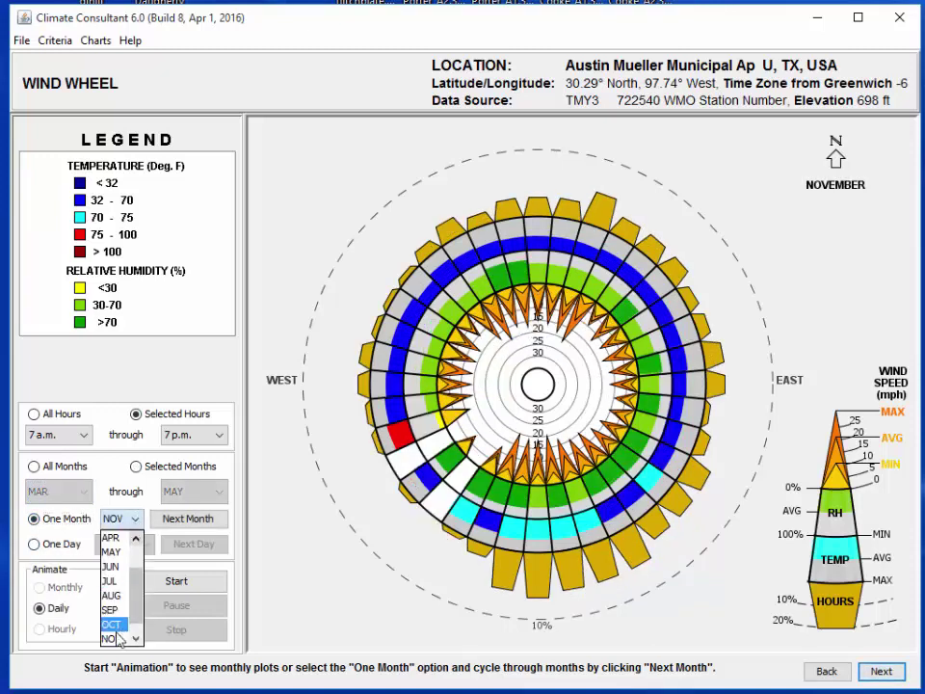
pyautogui.scroll(3, 114, 567)
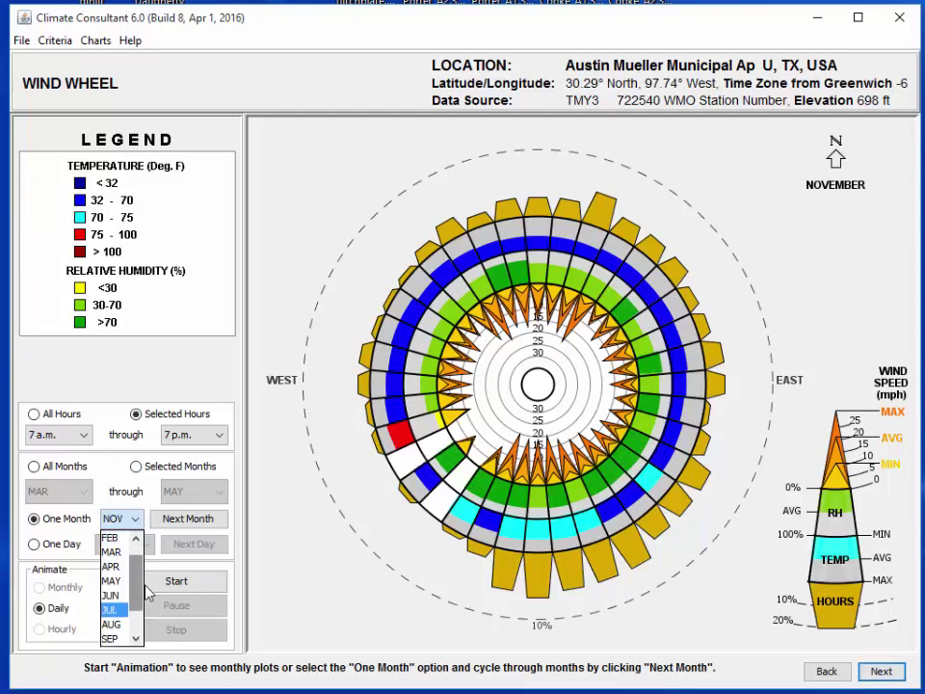
pyautogui.click(111, 567)
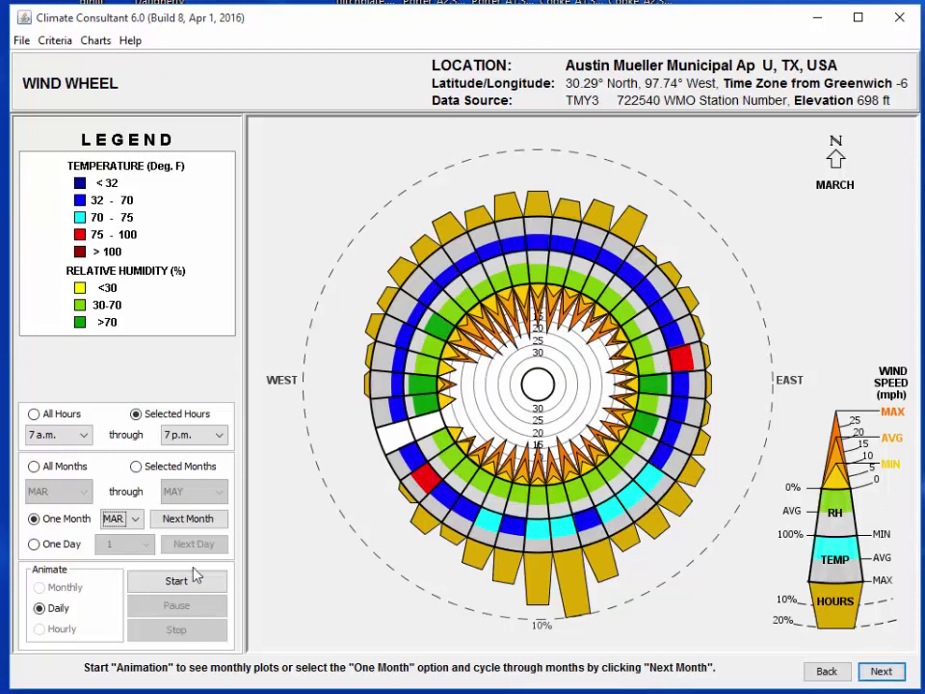
# Step: Plot the single-month wind wheel for April and then for May
pyautogui.click(136, 521)
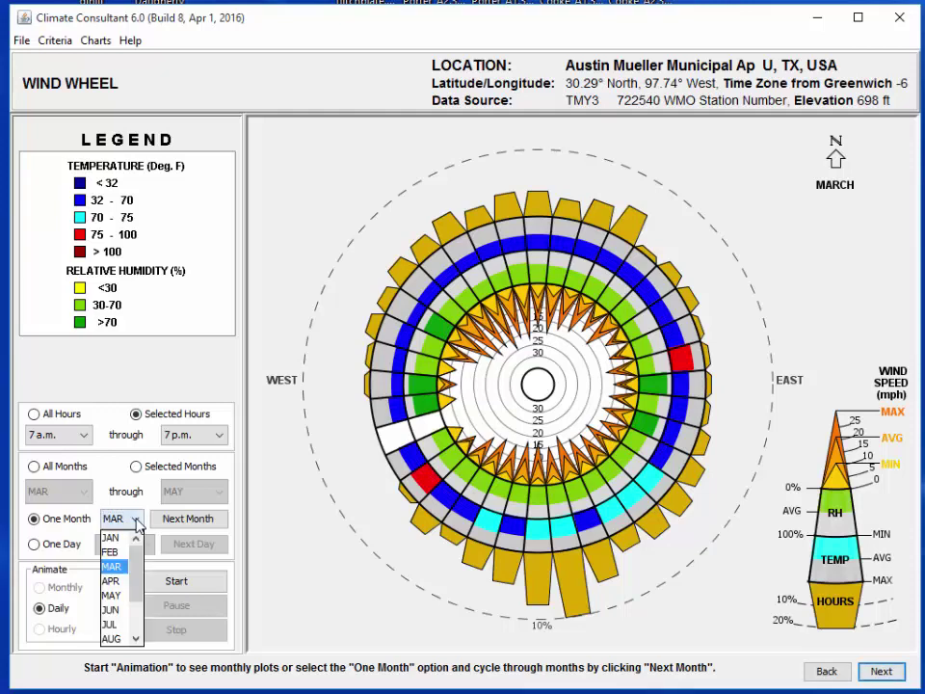
pyautogui.click(126, 578)
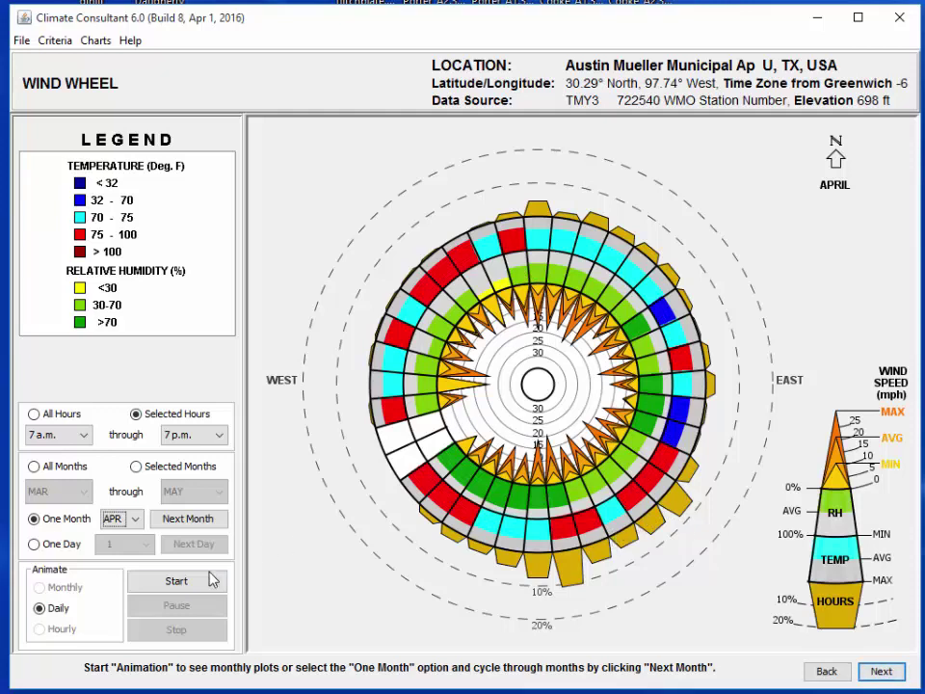
pyautogui.click(136, 521)
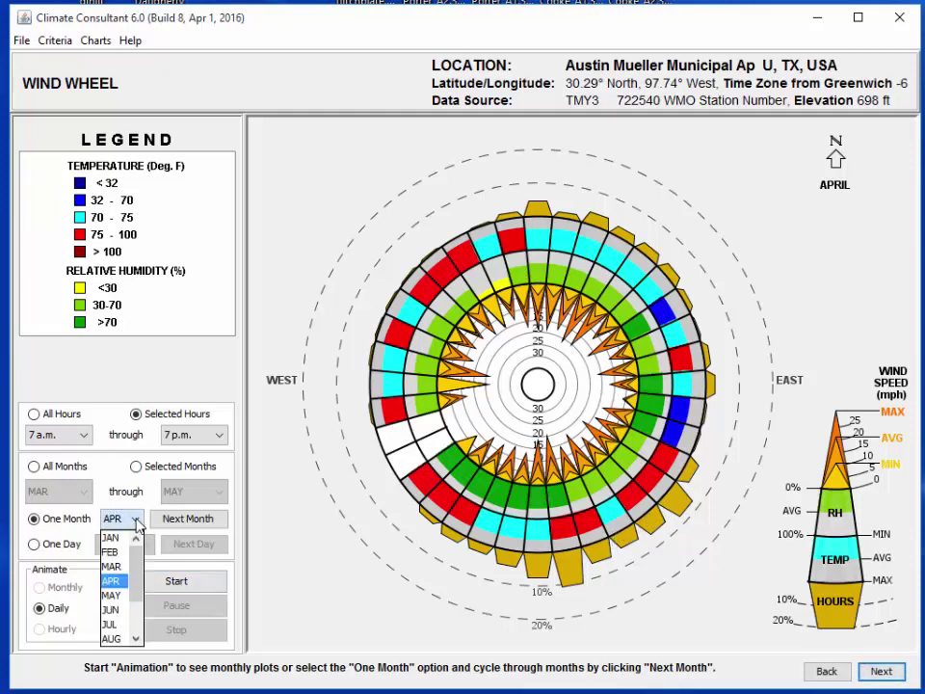
pyautogui.press('Escape')
pyautogui.press('Down')
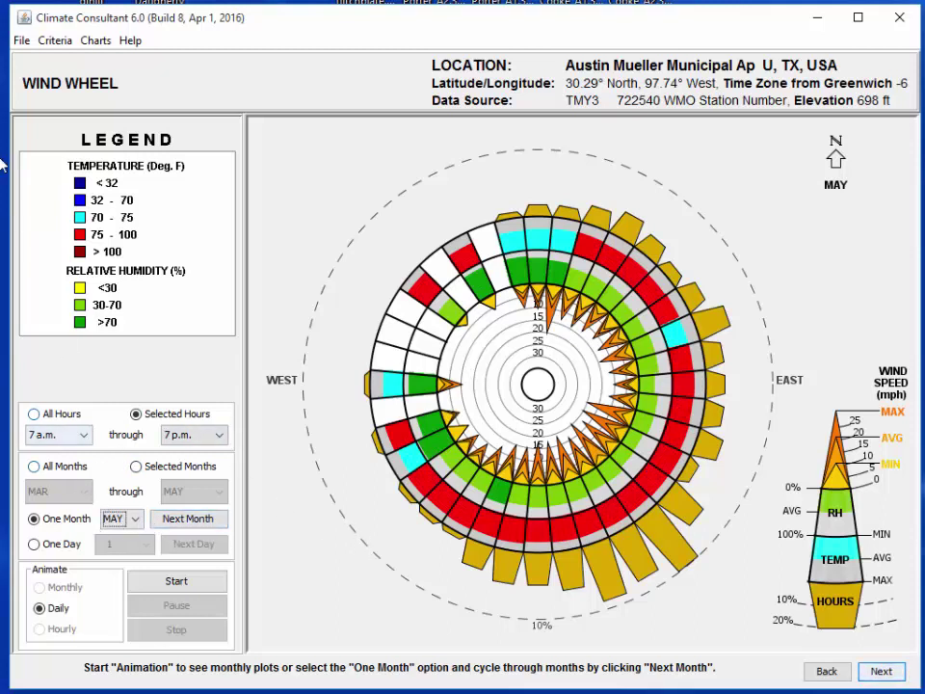
# Step: Return the wind wheel to the March through May range and save it as CC_WIND WHEEL.png in Documents
pyautogui.click(136, 466)
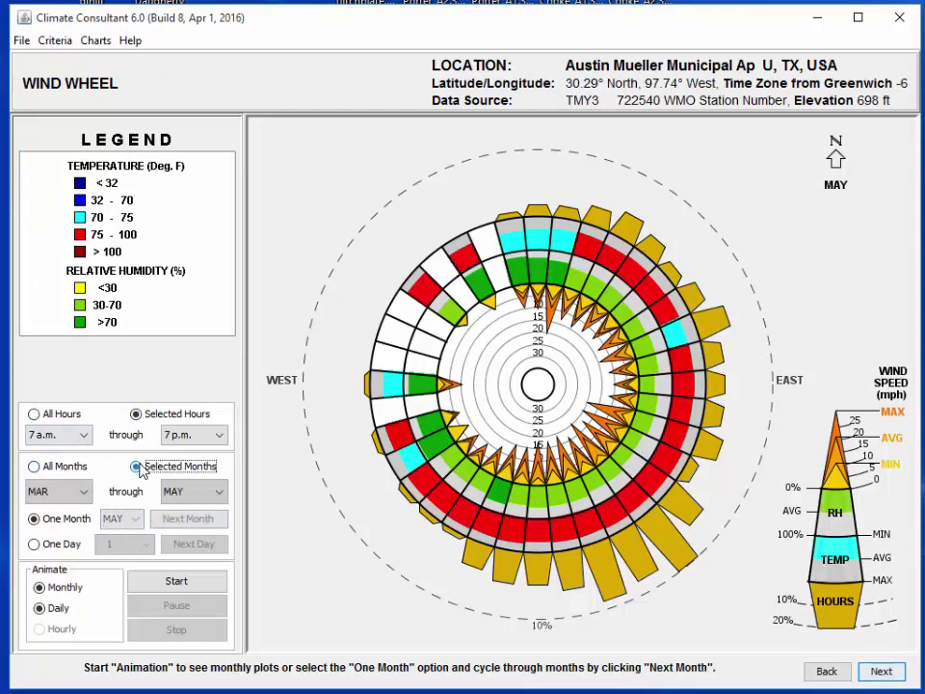
pyautogui.click(29, 44)
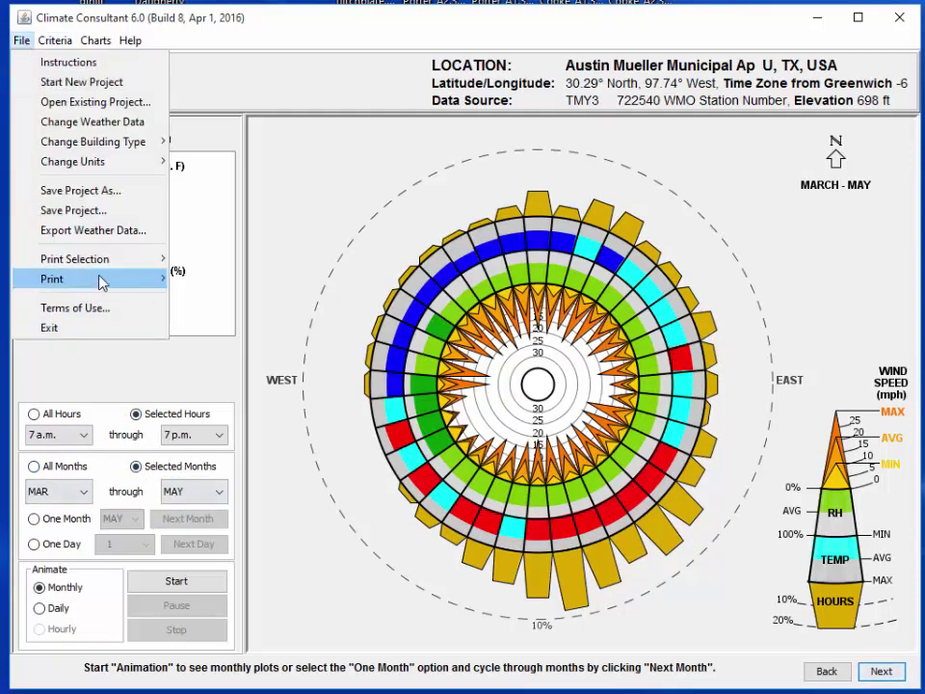
pyautogui.moveTo(154, 278)
pyautogui.click(309, 300)
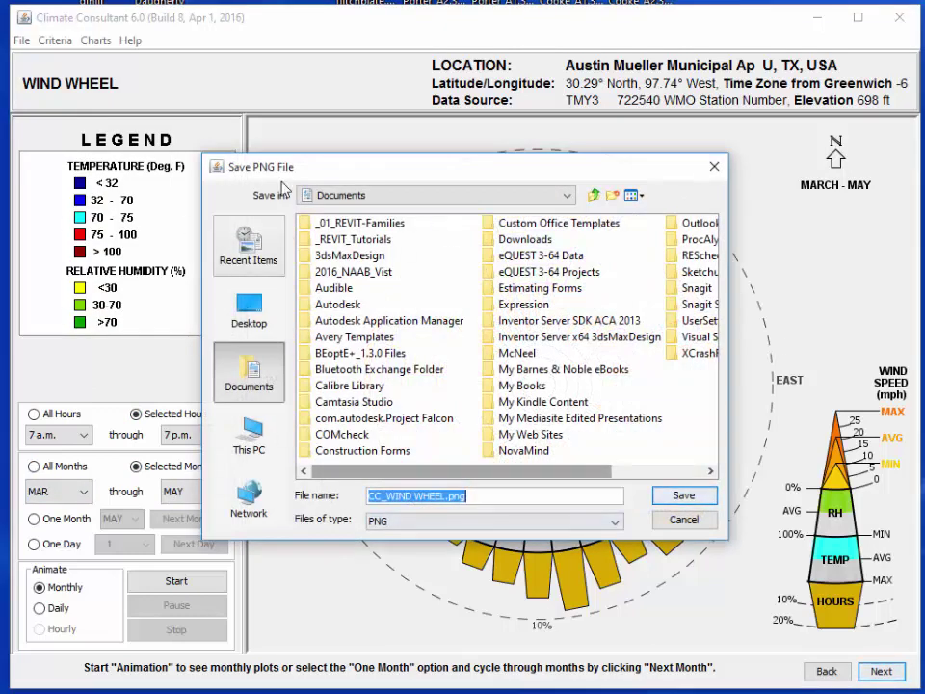
pyautogui.click(683, 498)
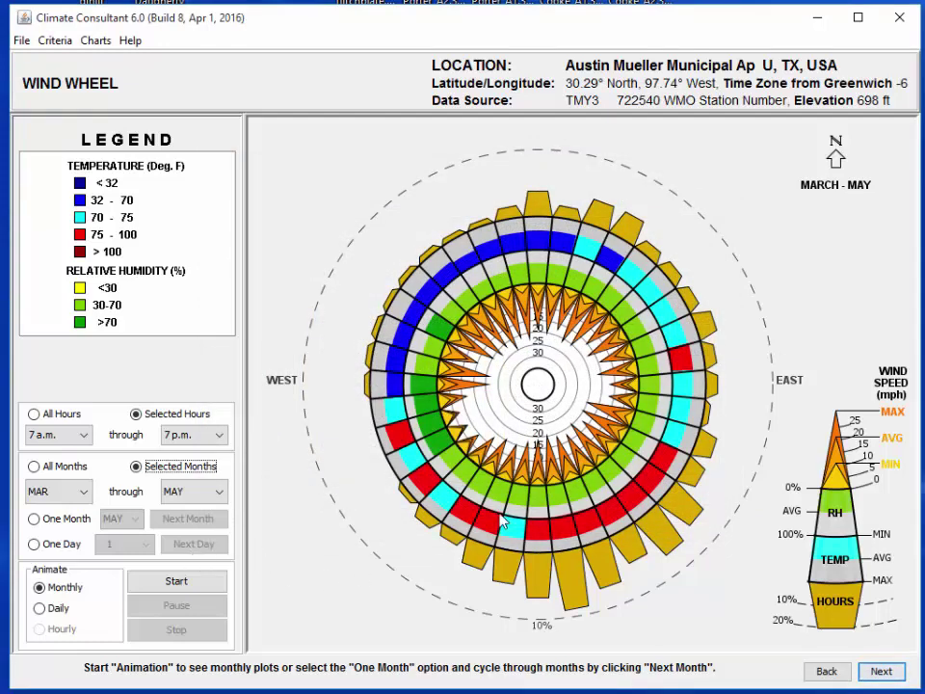
# Step: Set the wind wheel's selected month range to June through July
pyautogui.click(85, 494)
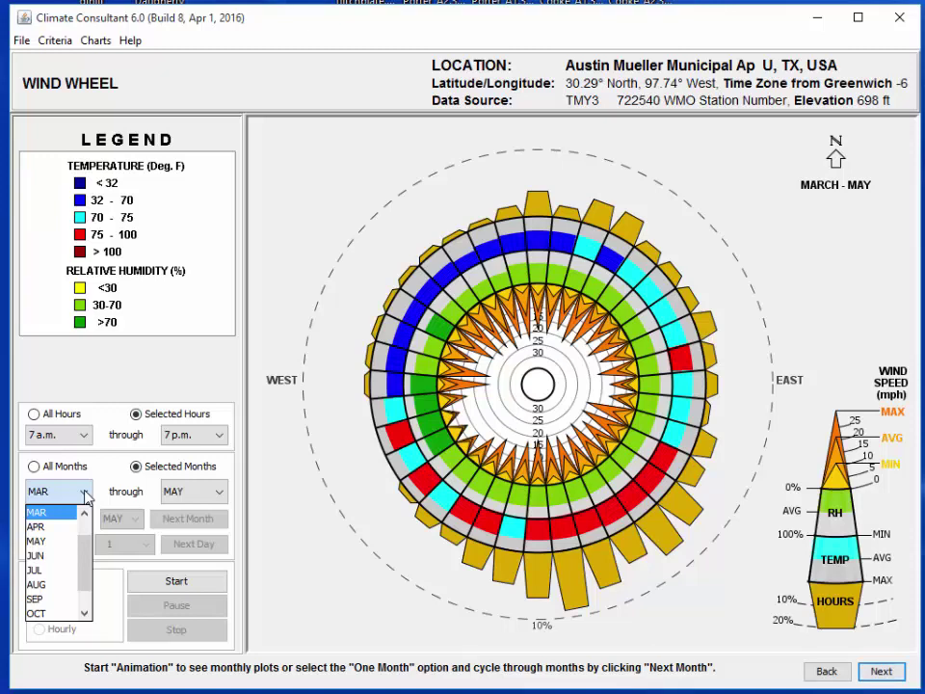
pyautogui.click(59, 556)
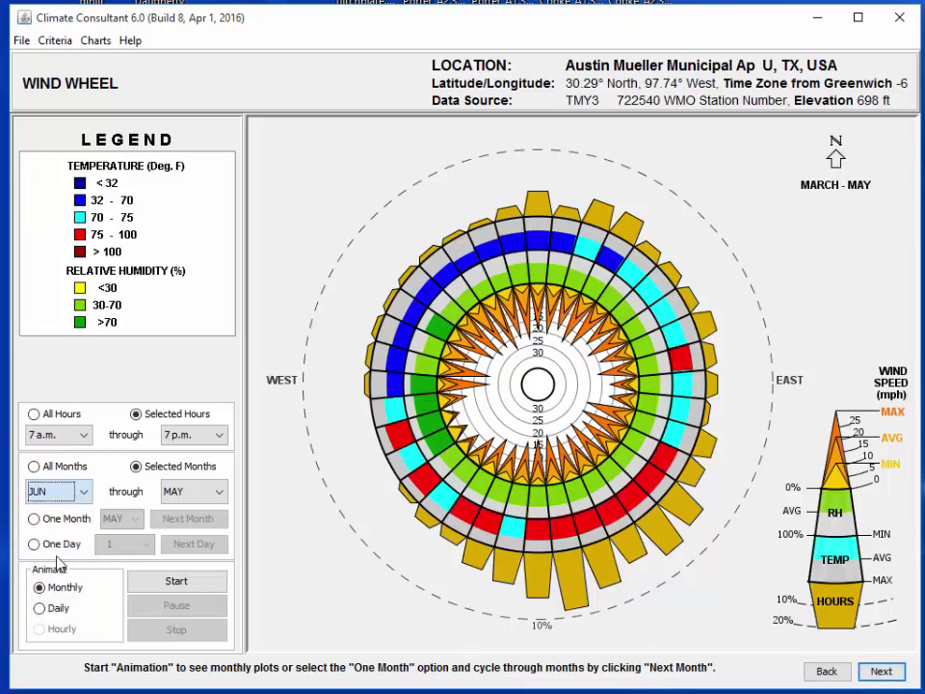
pyautogui.click(220, 493)
pyautogui.click(191, 547)
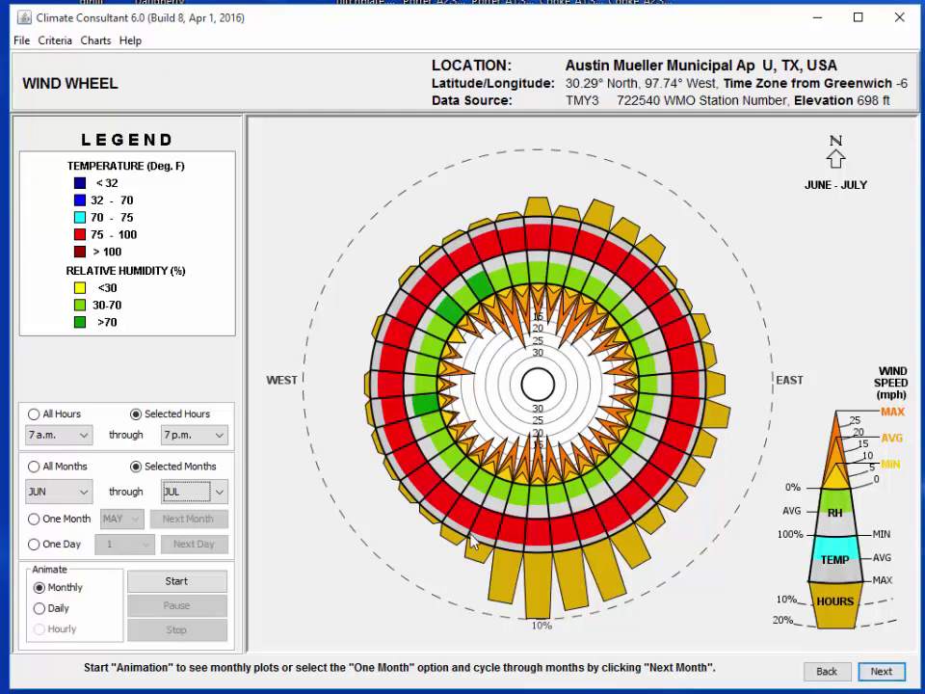
# Step: Switch the wind wheel back to a single month and plot June
pyautogui.click(33, 519)
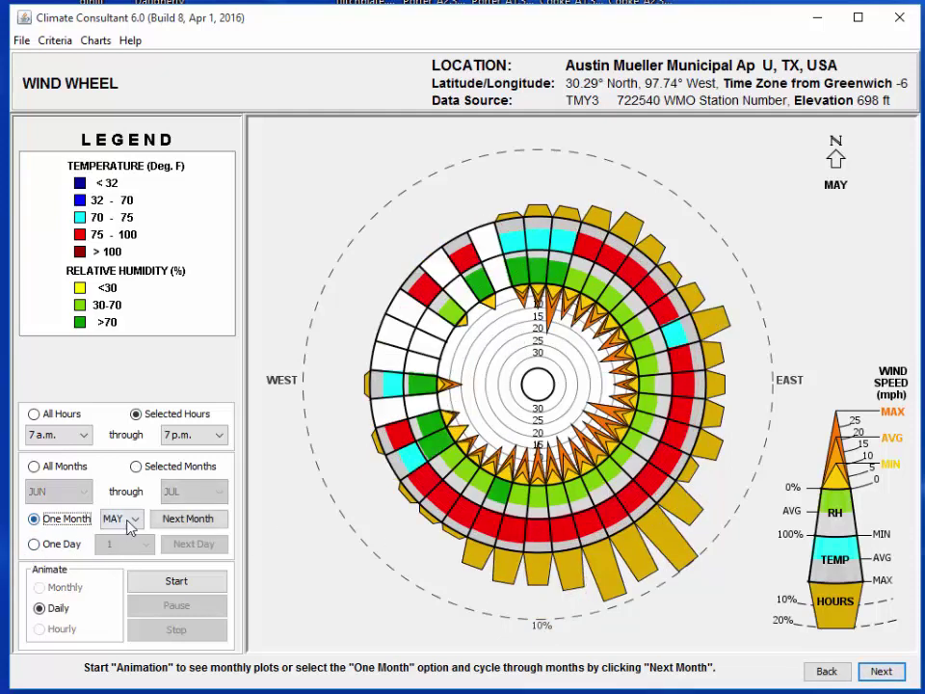
pyautogui.click(134, 519)
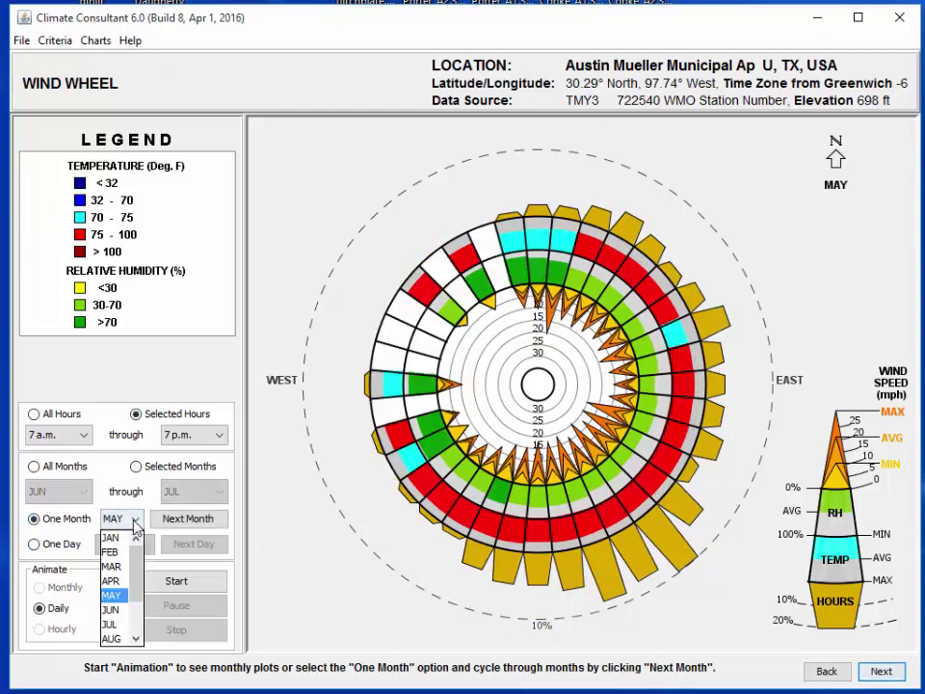
pyautogui.click(114, 610)
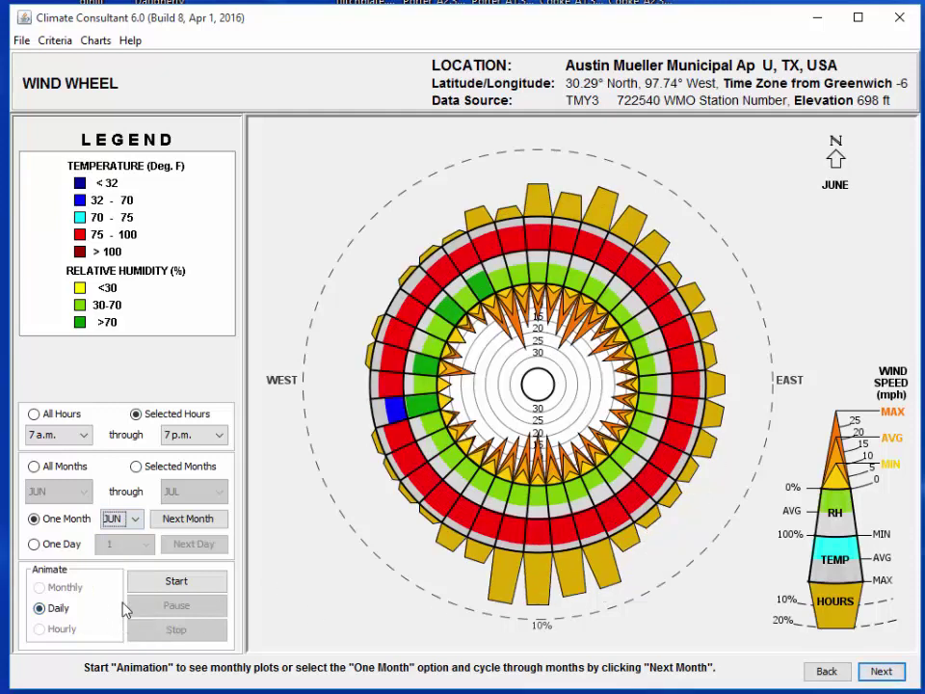
# Step: Plot the single-month wind wheel for July and then for August
pyautogui.click(136, 520)
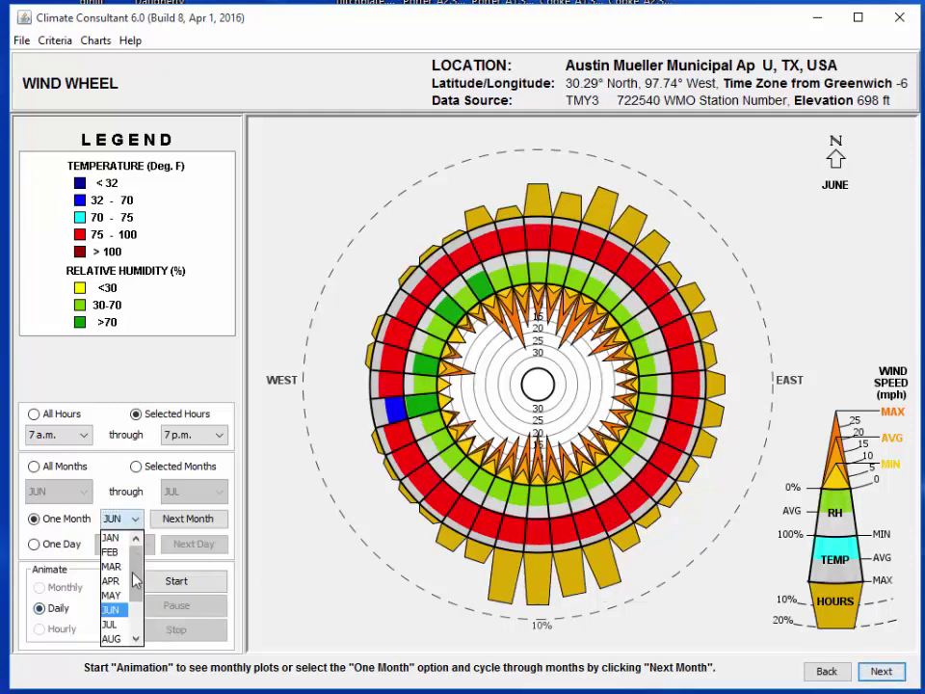
pyautogui.click(114, 626)
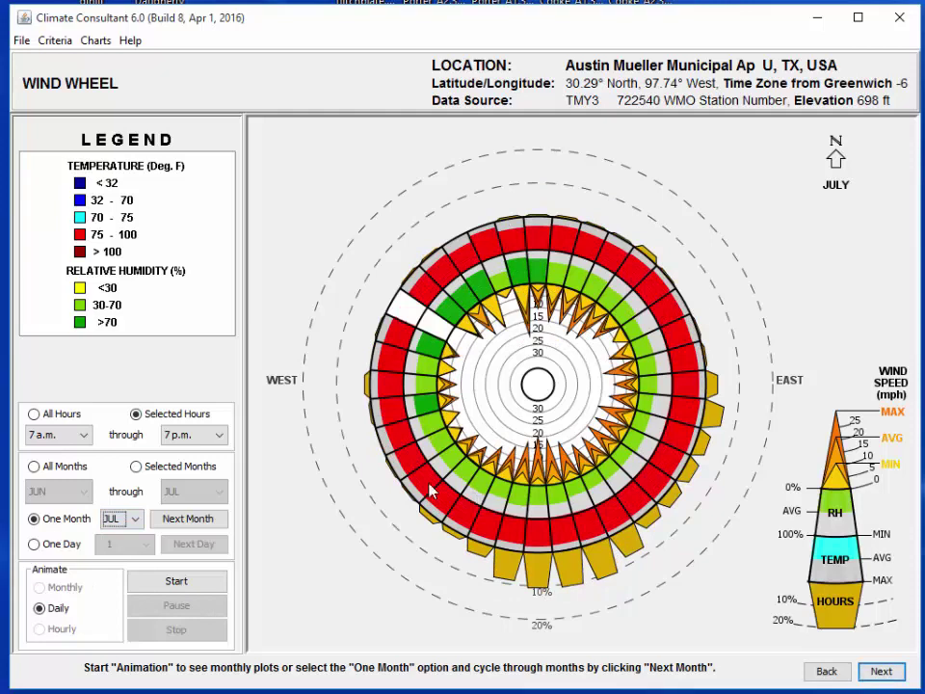
pyautogui.click(135, 518)
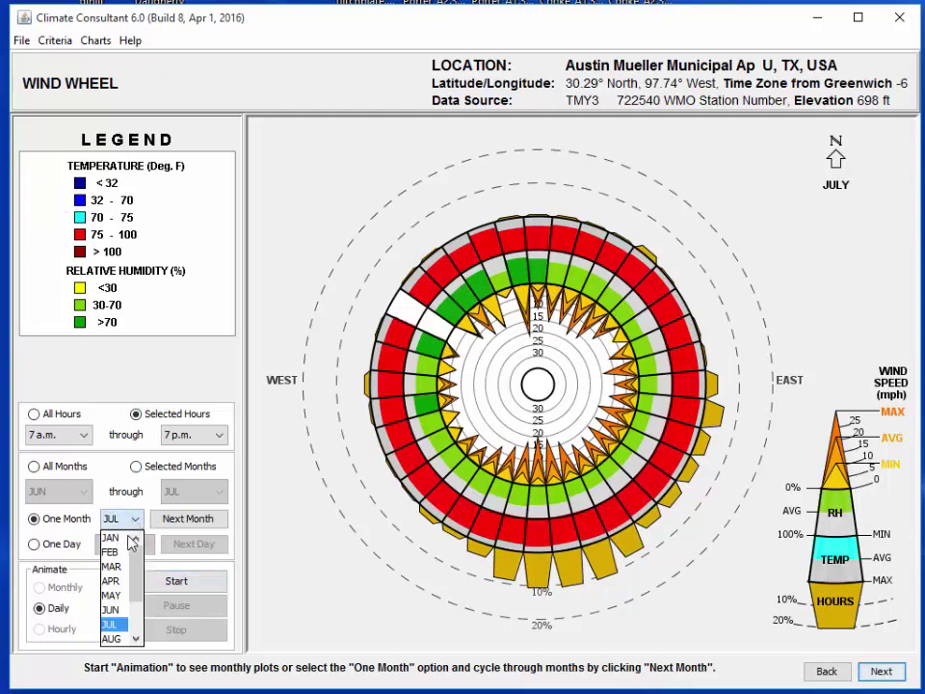
pyautogui.click(113, 639)
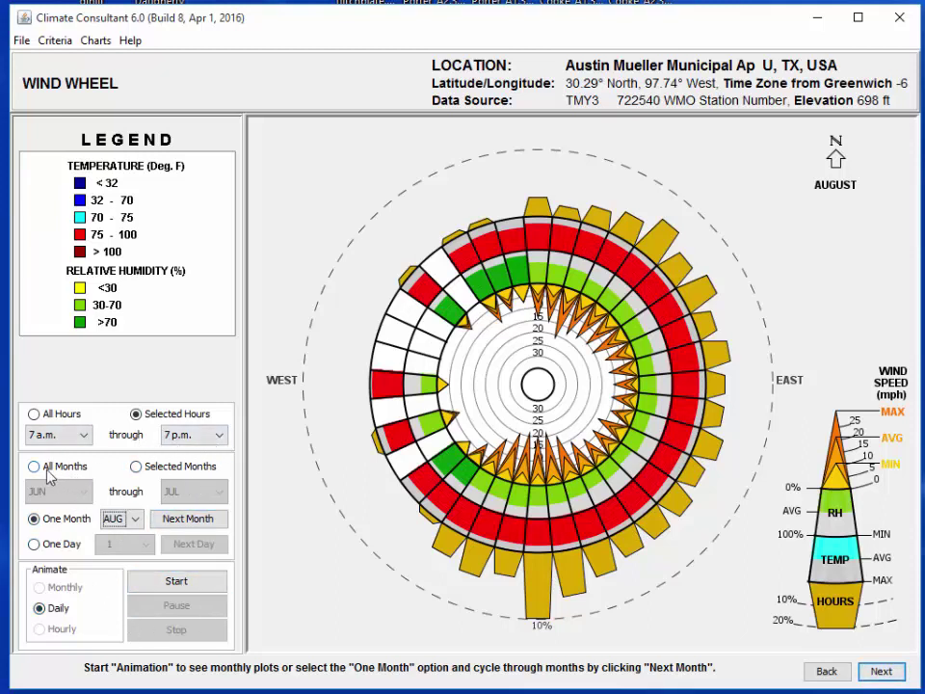
# Step: Set the wind wheel's selected month range to September through November
pyautogui.click(135, 466)
pyautogui.scroll(-2, 223, 495)
pyautogui.click(58, 491)
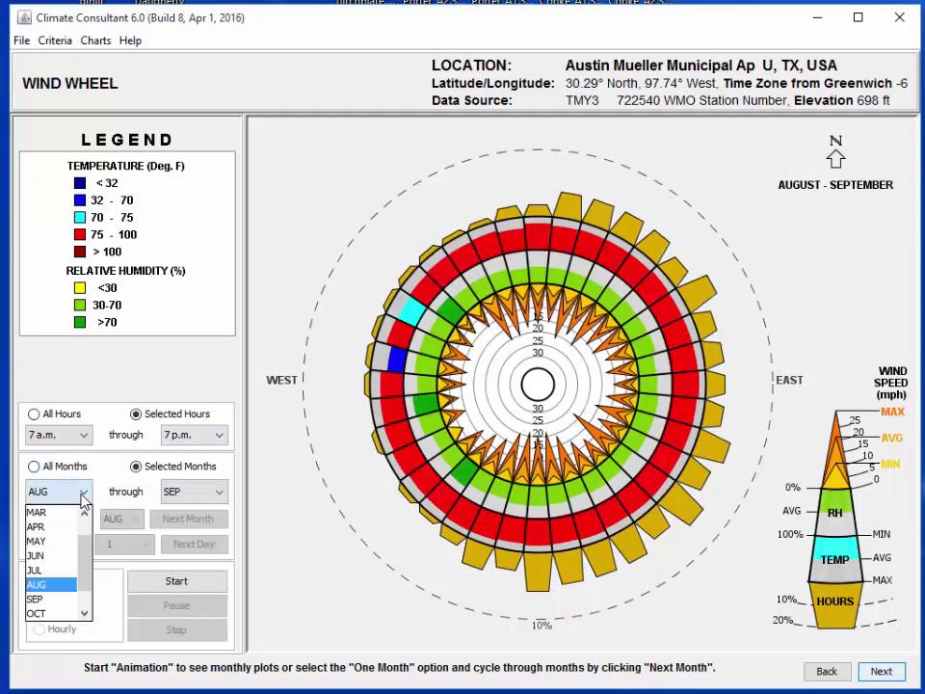
pyautogui.click(62, 599)
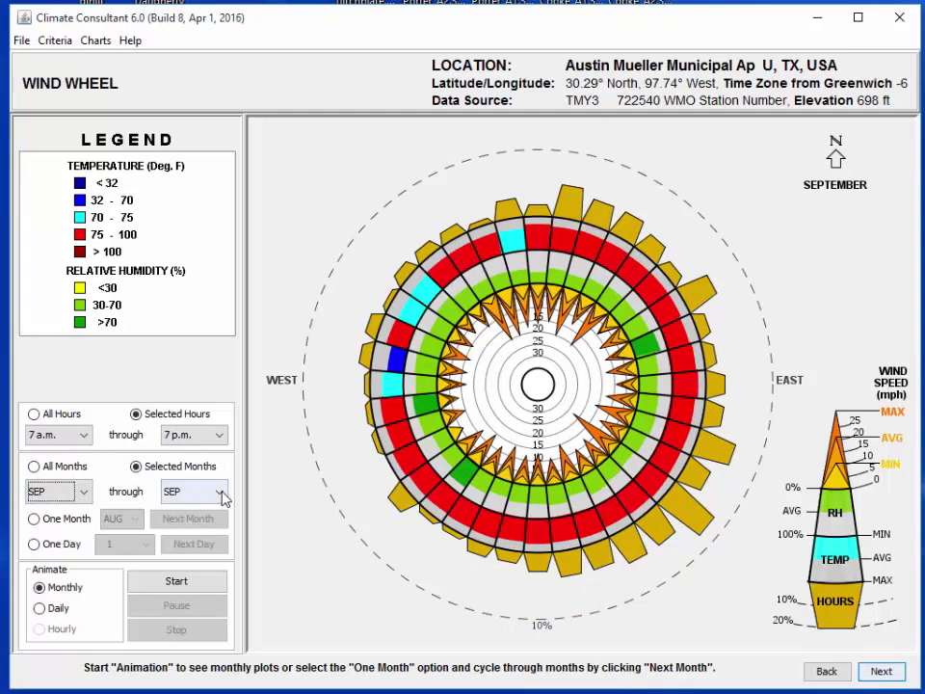
pyautogui.click(220, 492)
pyautogui.click(185, 598)
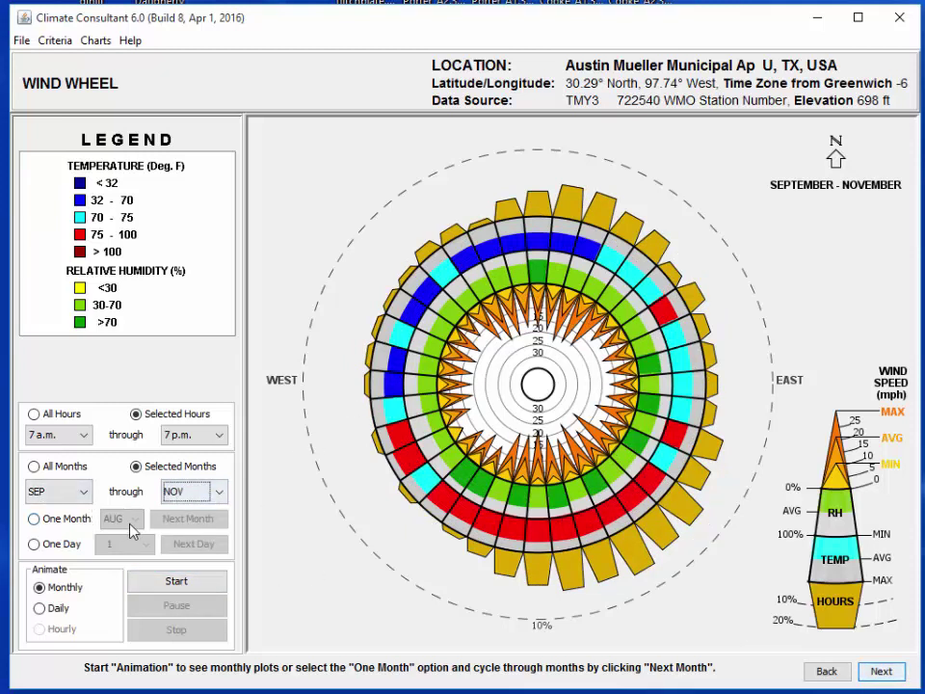
# Step: Switch the wind wheel from the seasonal range back to a single month and plot September
pyautogui.click(34, 519)
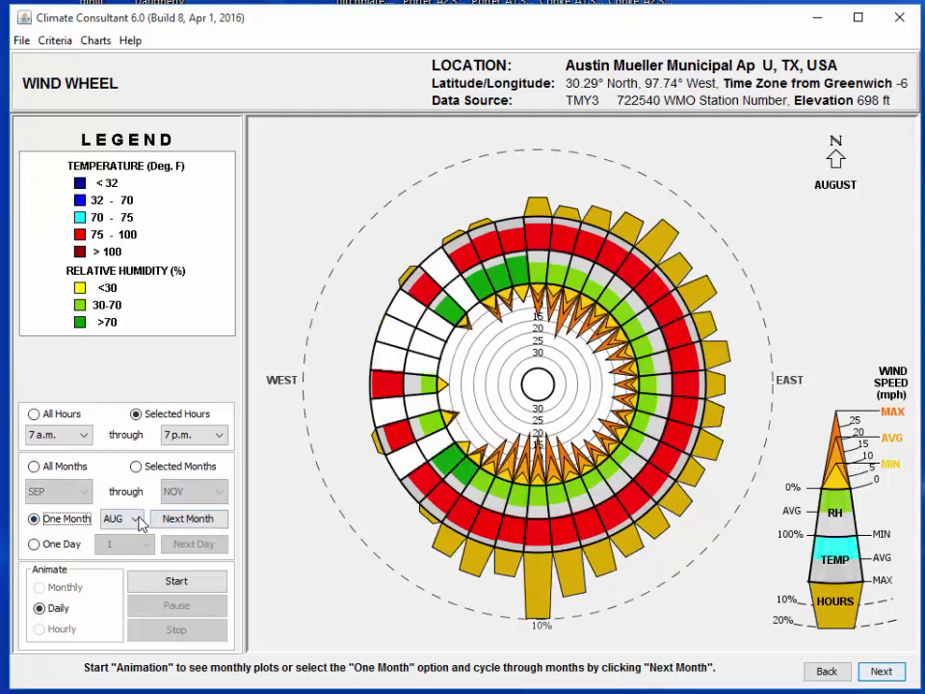
pyautogui.click(134, 519)
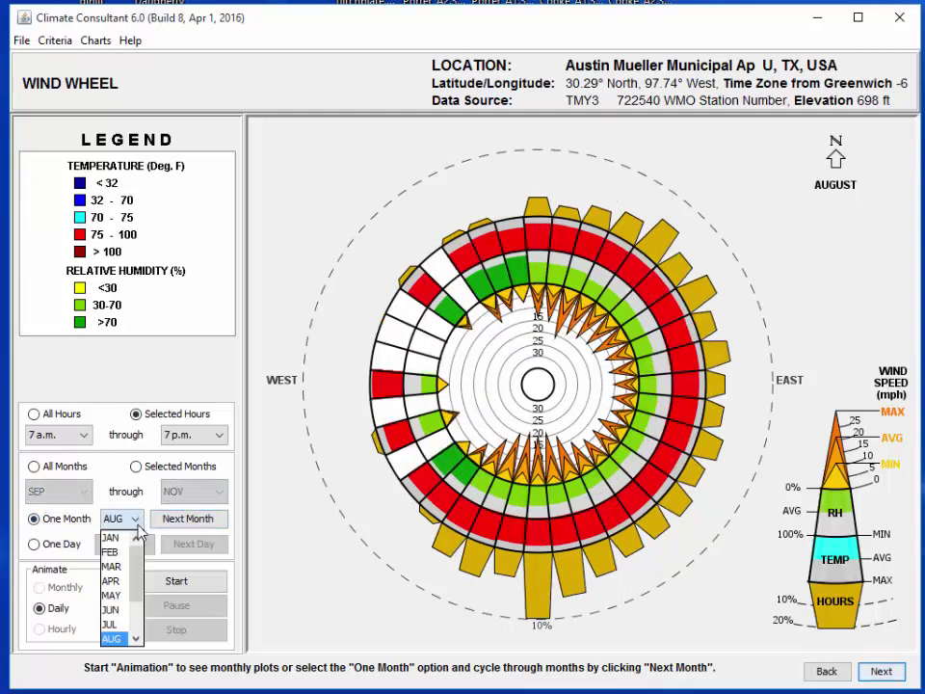
pyautogui.scroll(-1, 125, 597)
pyautogui.click(116, 611)
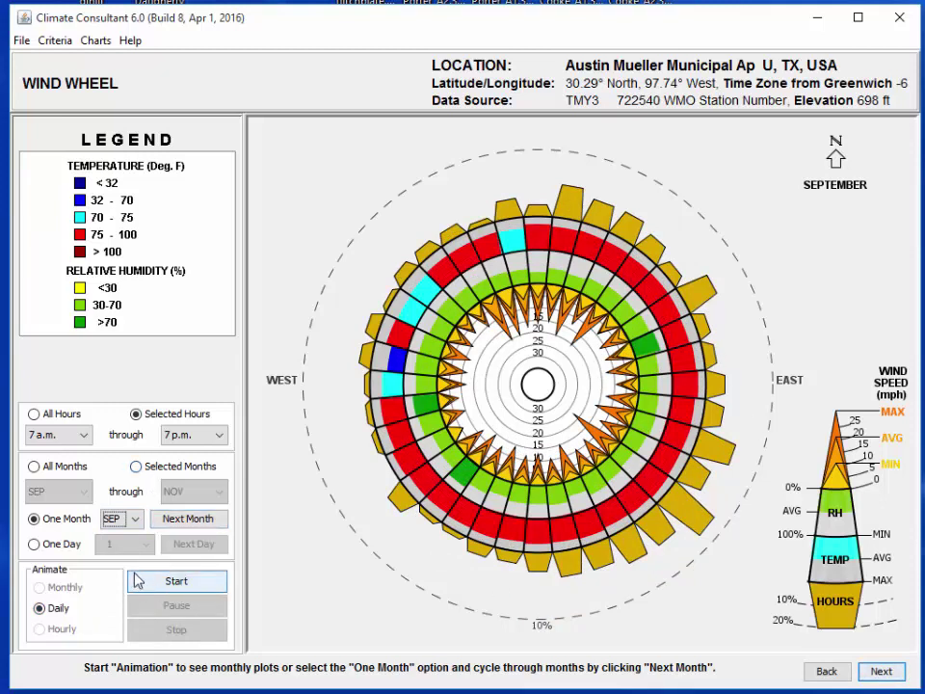
# Step: Plot the single-month wind wheel for October and then for November
pyautogui.click(138, 522)
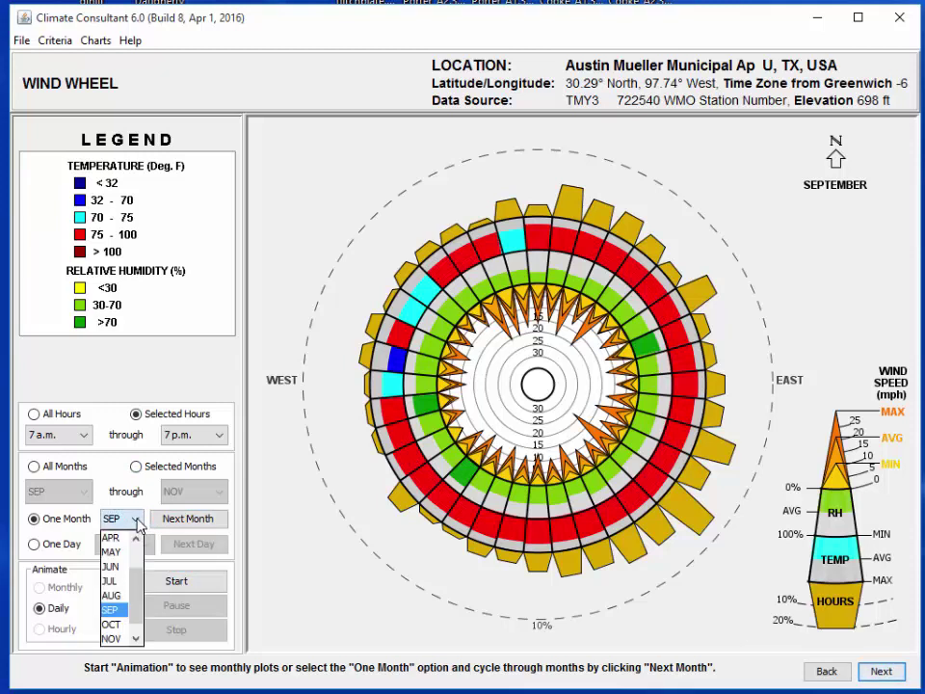
pyautogui.click(126, 632)
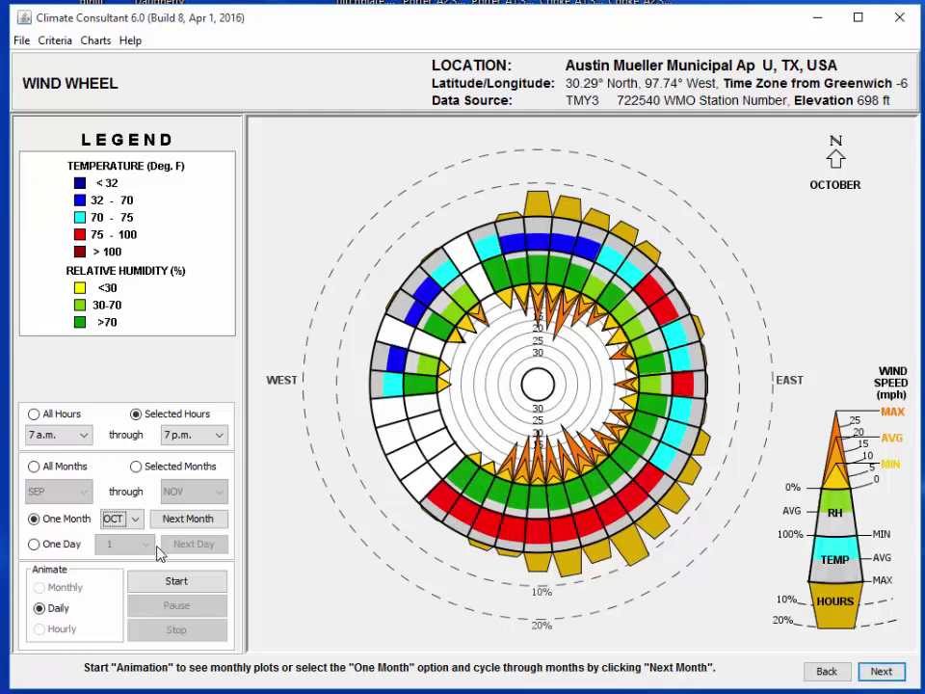
pyautogui.click(137, 519)
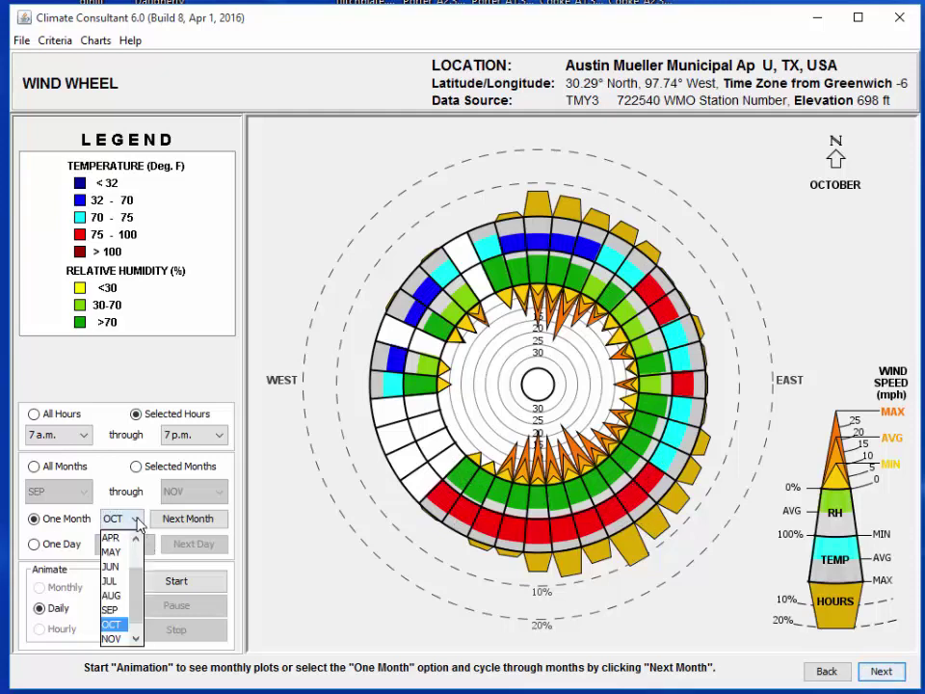
pyautogui.click(121, 638)
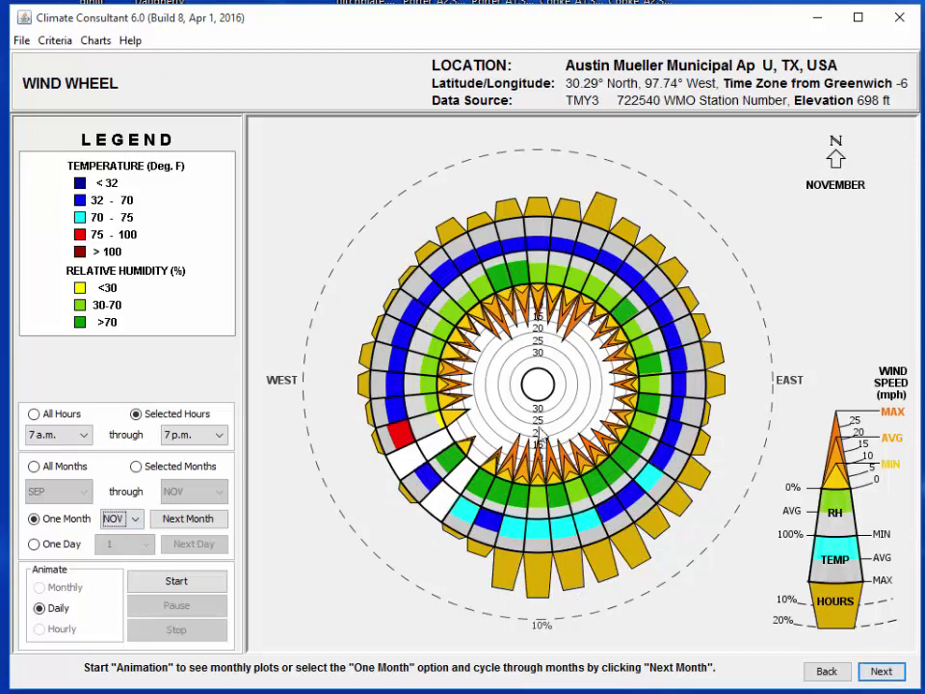
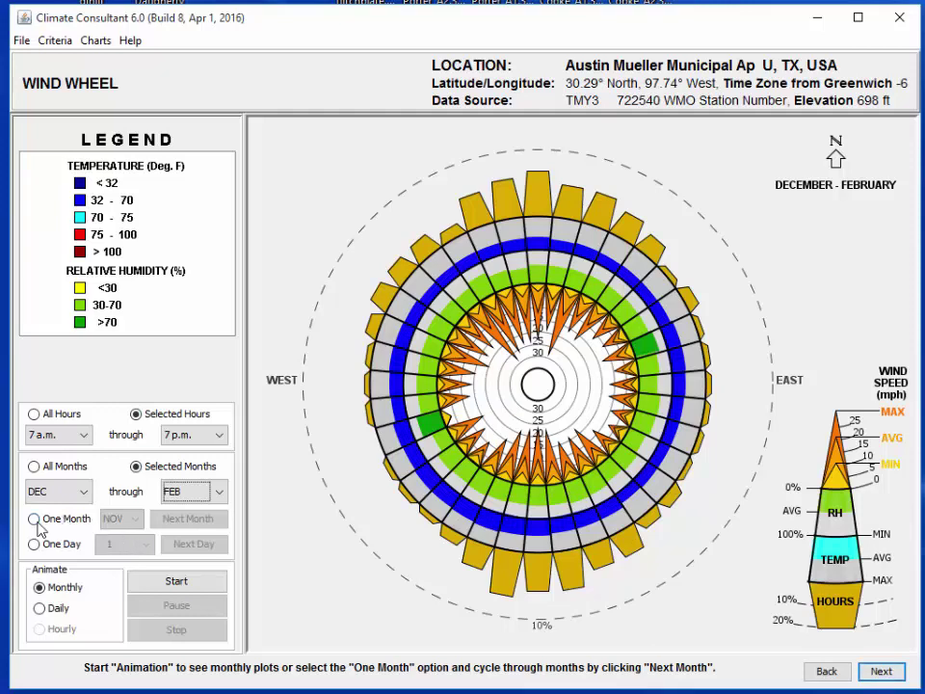
# Step: Switch the wind wheel from the December through February range to a single month and plot December
pyautogui.click(34, 519)
pyautogui.click(136, 521)
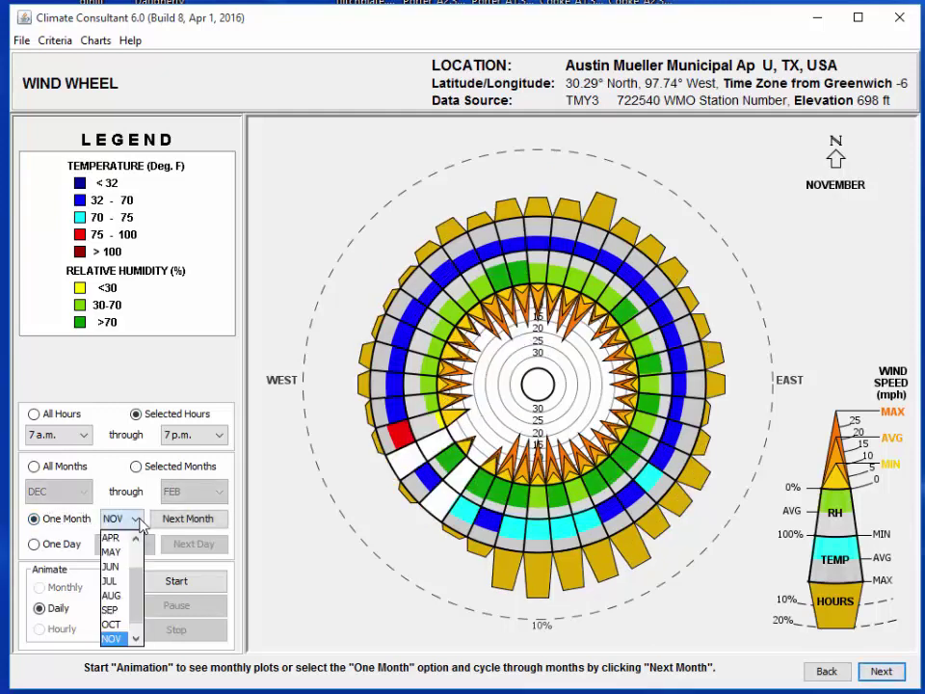
pyautogui.click(138, 635)
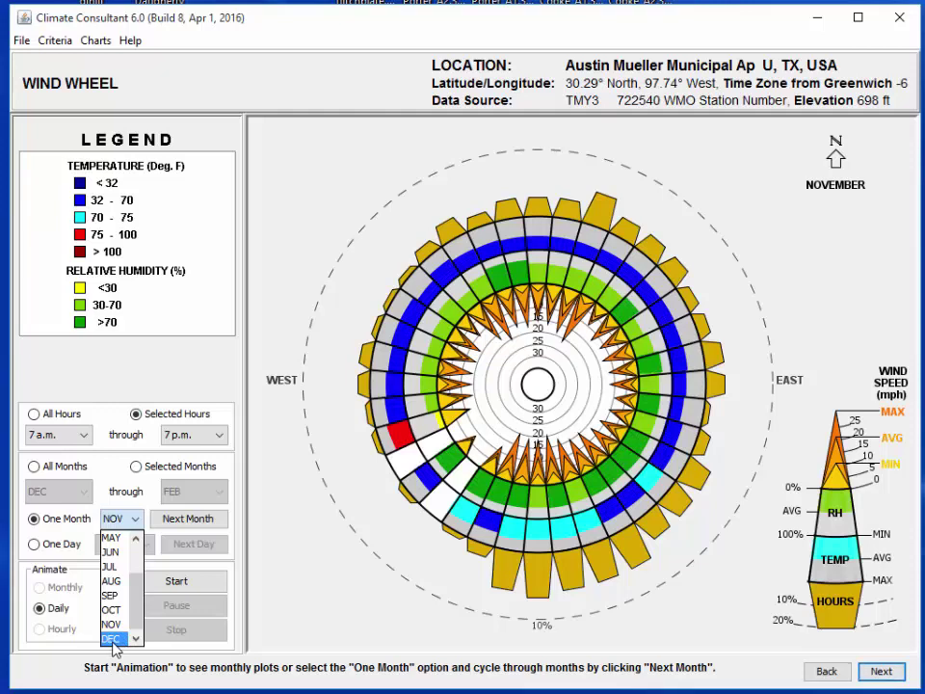
pyautogui.click(112, 638)
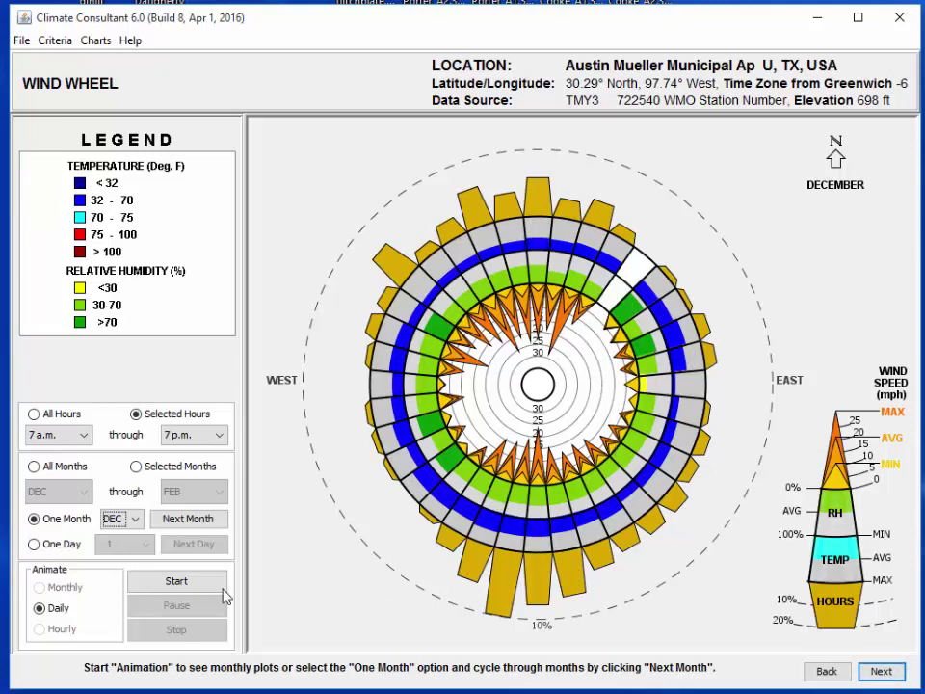
# Step: Plot the single-month wind wheel for January and then for February
pyautogui.click(135, 519)
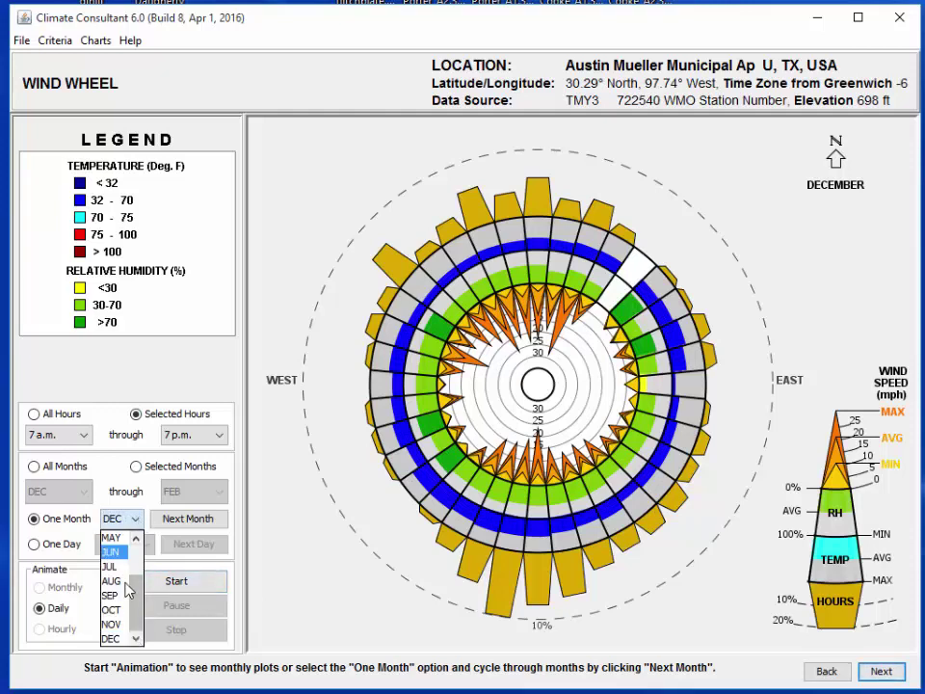
pyautogui.scroll(2, 128, 588)
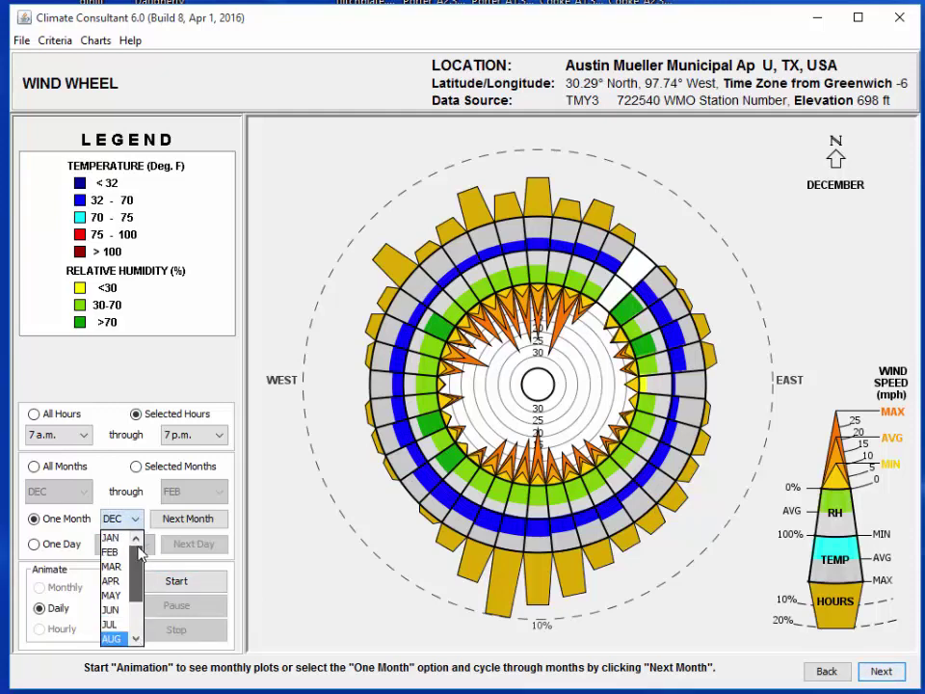
pyautogui.click(117, 538)
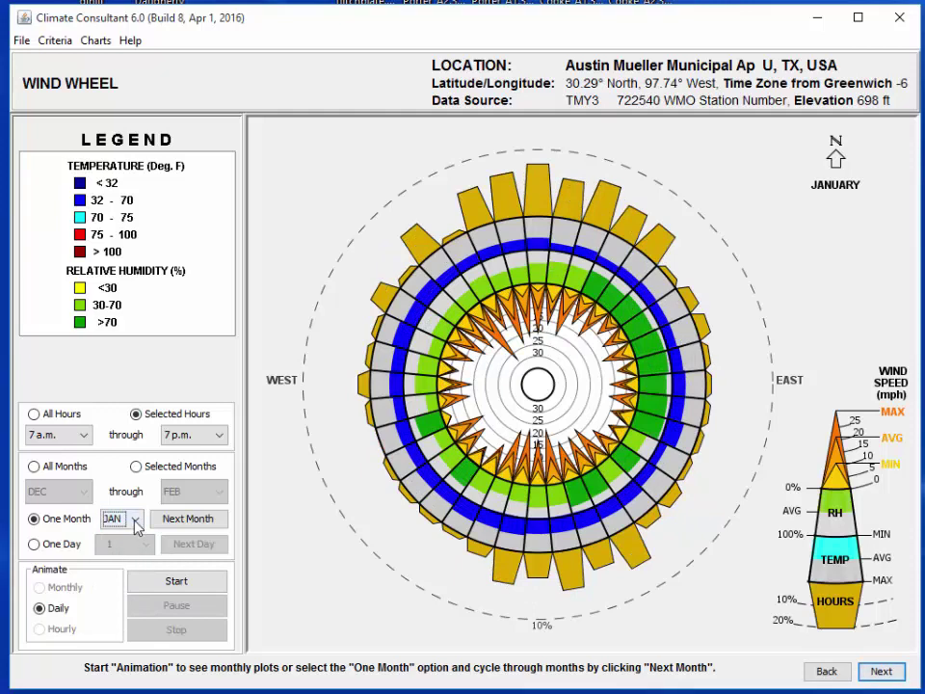
pyautogui.click(135, 526)
pyautogui.click(118, 550)
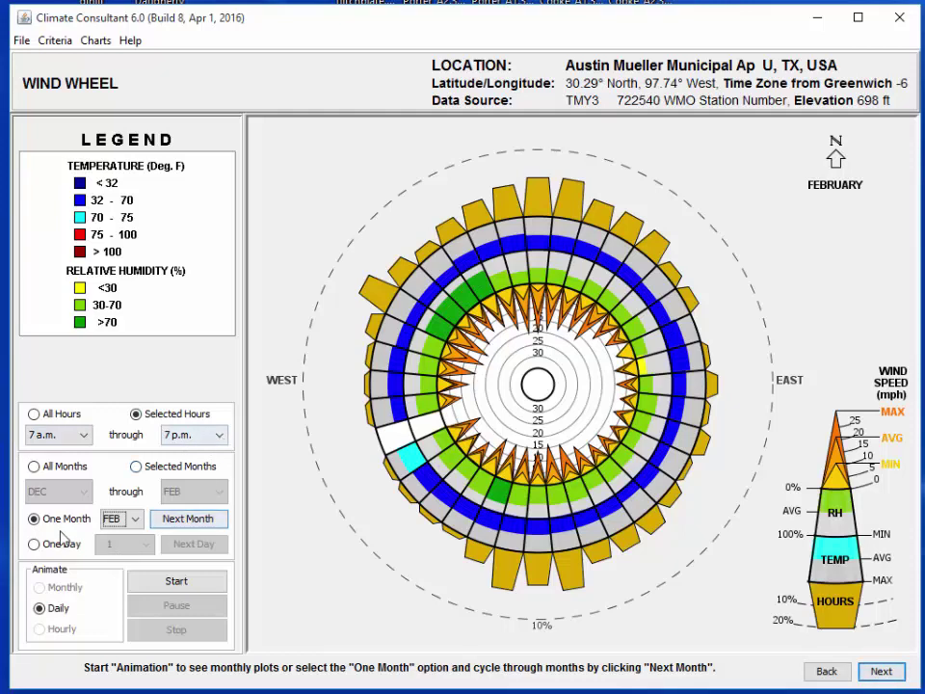
# Step: Show the December through February range again, then switch back to a single month and plot May
pyautogui.click(137, 467)
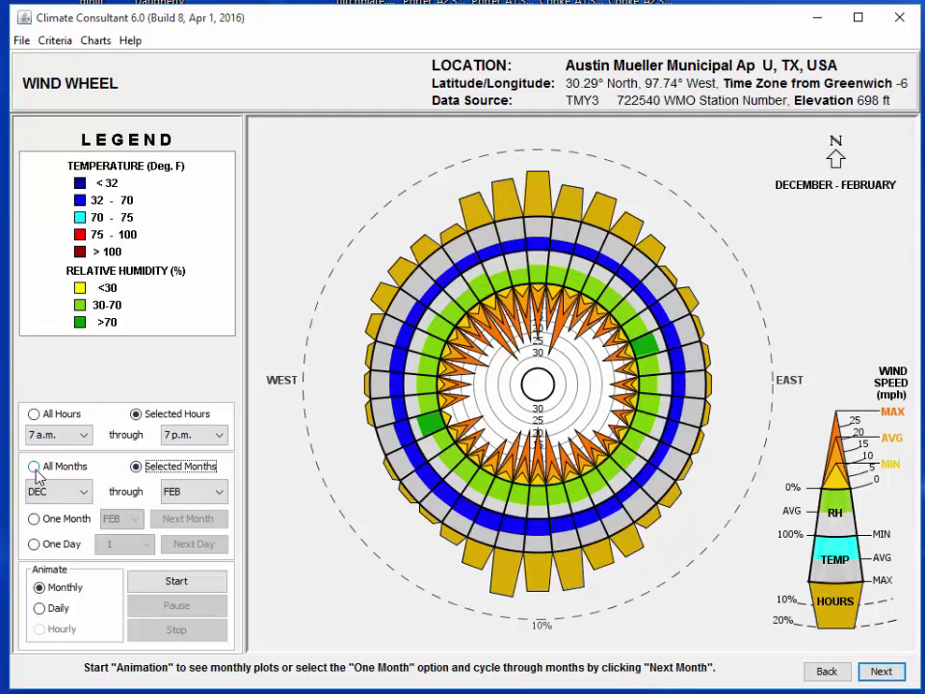
pyautogui.click(35, 519)
pyautogui.click(136, 519)
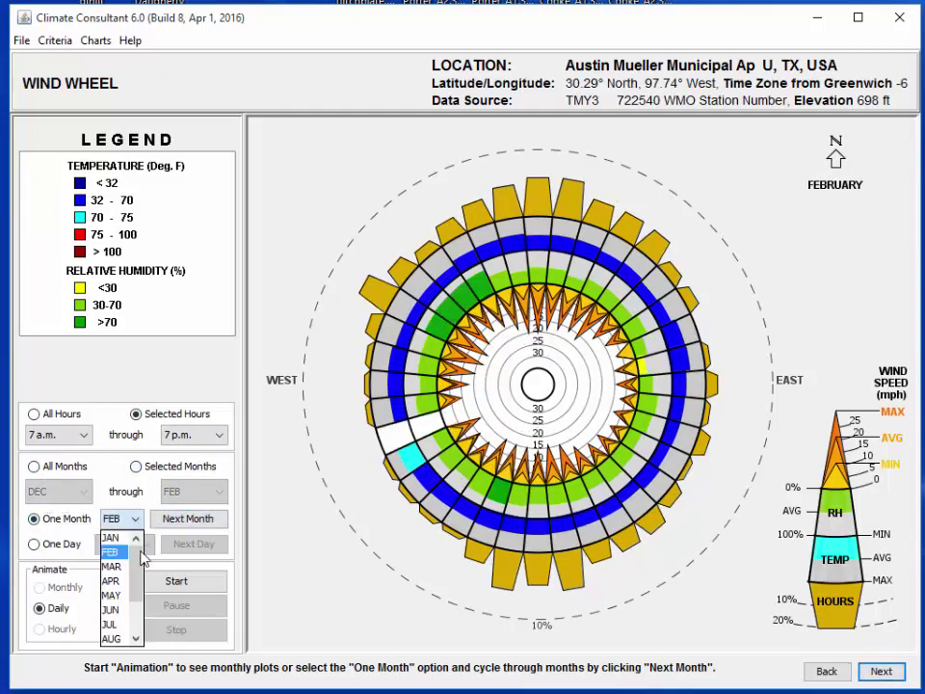
pyautogui.click(111, 595)
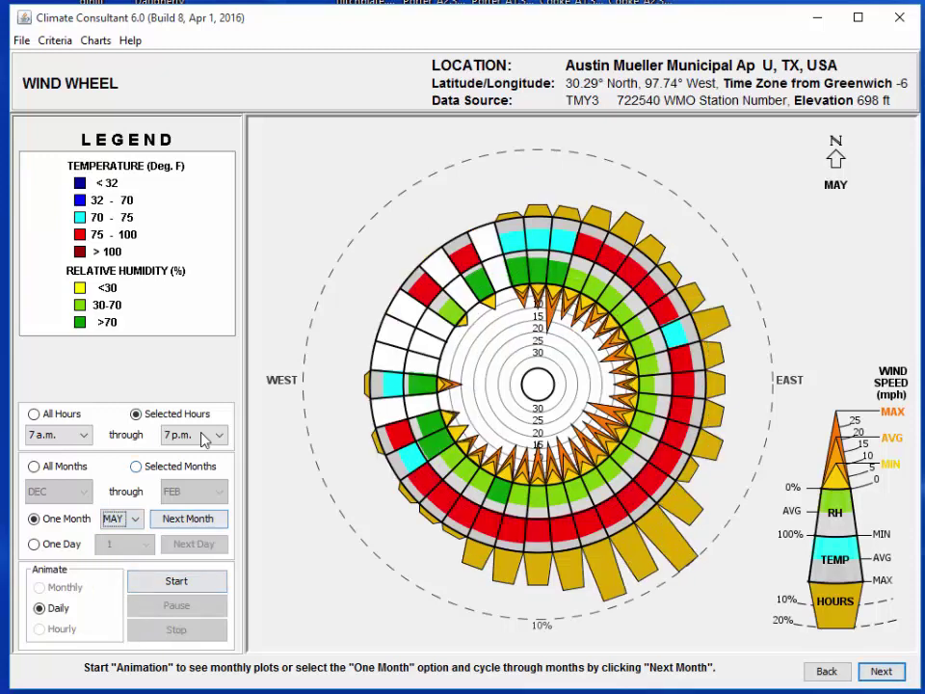
# Step: Set the May wind wheel's selected hours to 7 p.m. through 7 a.m
pyautogui.click(85, 435)
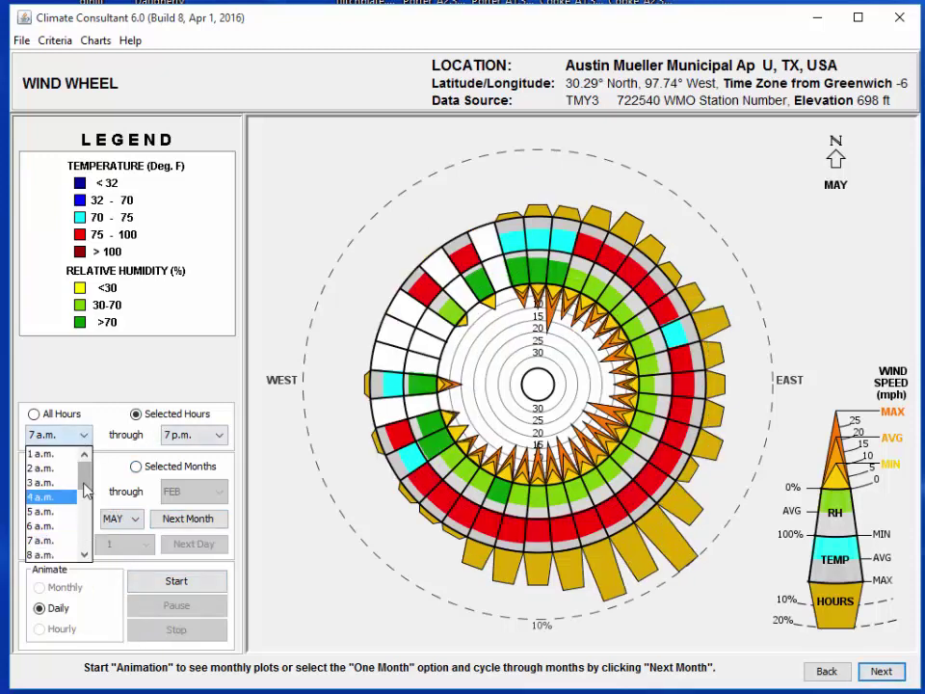
pyautogui.scroll(-1, 86, 495)
pyautogui.scroll(-1, 86, 495)
pyautogui.moveTo(86, 495); pyautogui.dragTo(87, 528)
pyautogui.click(68, 539)
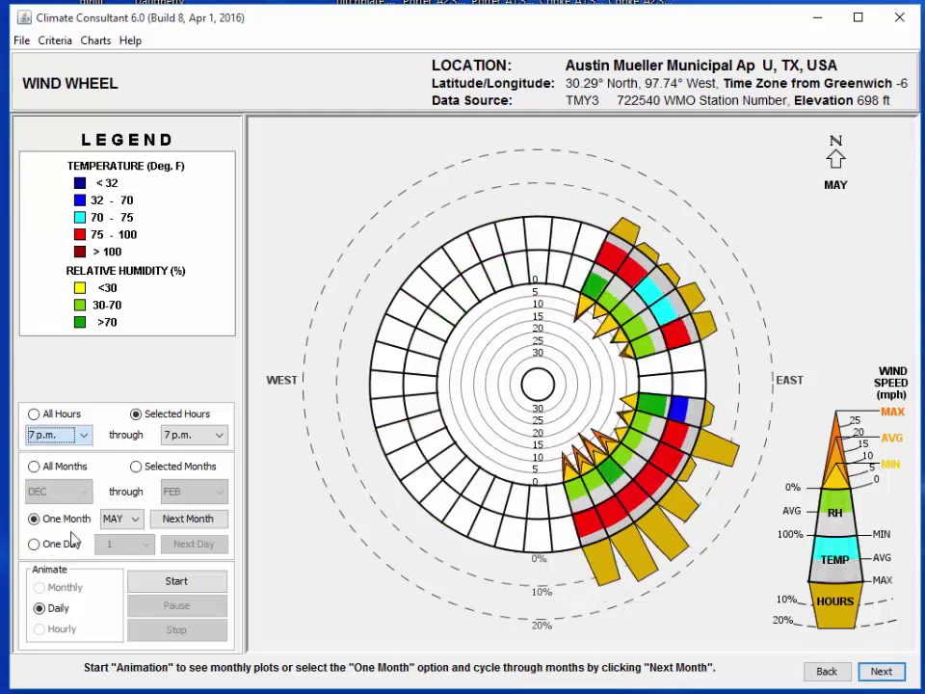
pyautogui.click(220, 435)
pyautogui.moveTo(221, 522); pyautogui.dragTo(220, 485)
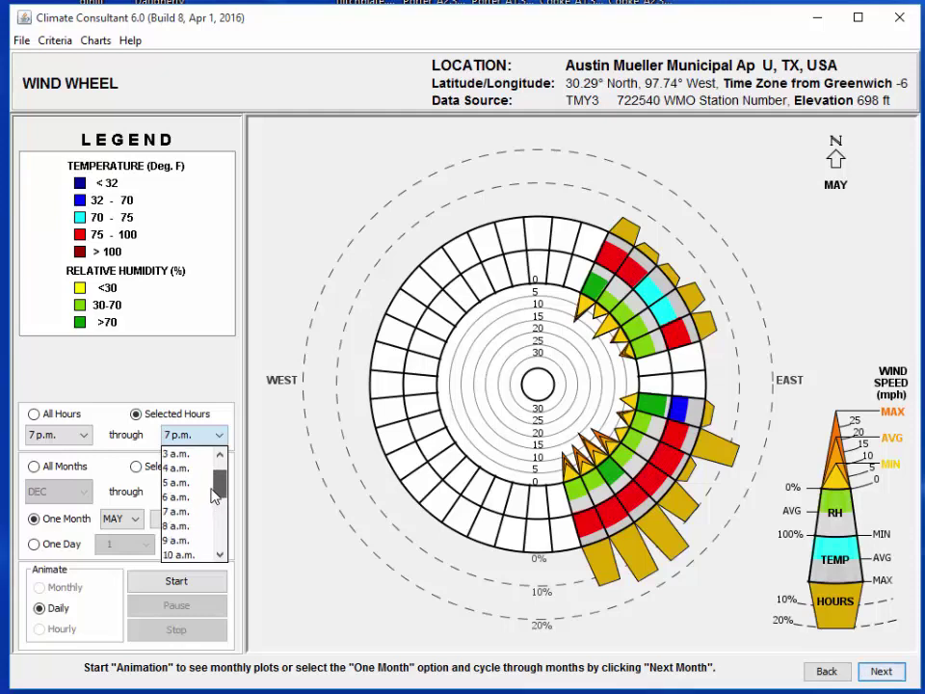
pyautogui.click(179, 518)
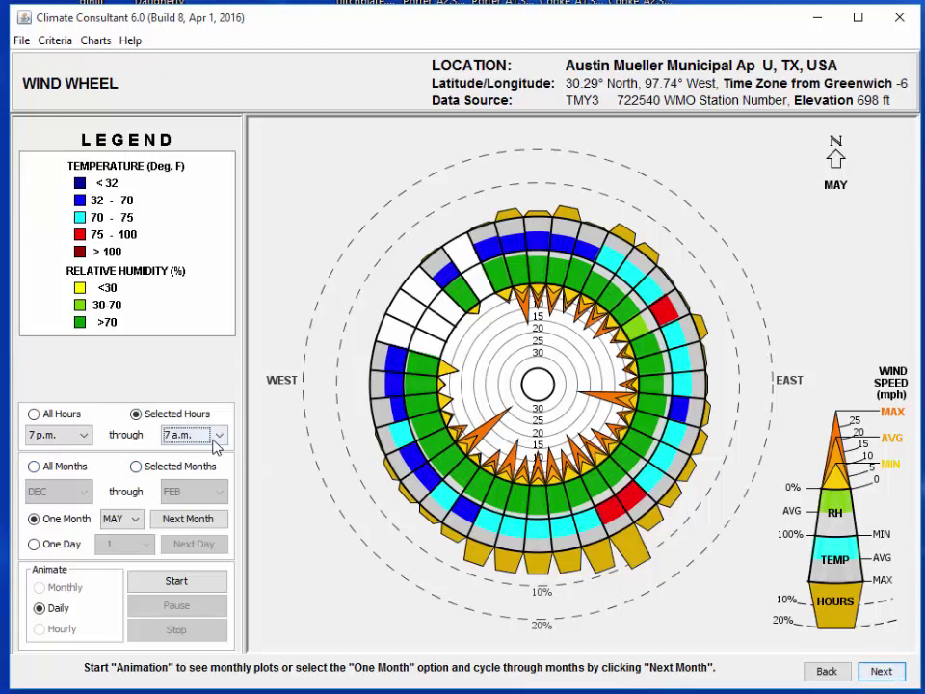
# Step: Set the starting hour of the May wind wheel's overnight range to 10 p.m
pyautogui.click(83, 436)
pyautogui.scroll(-3, 85, 536)
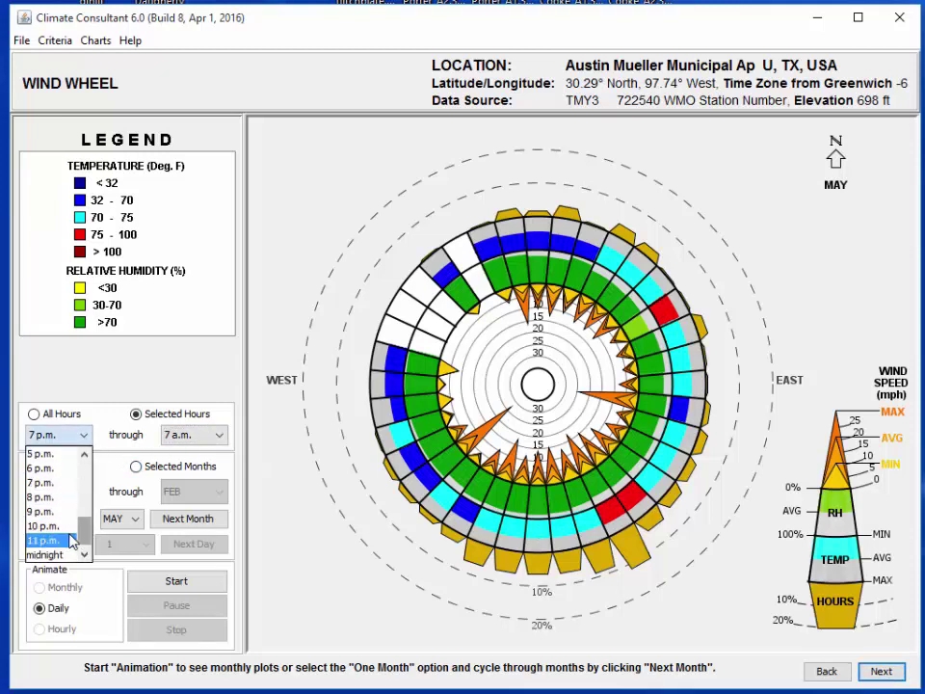
pyautogui.click(68, 526)
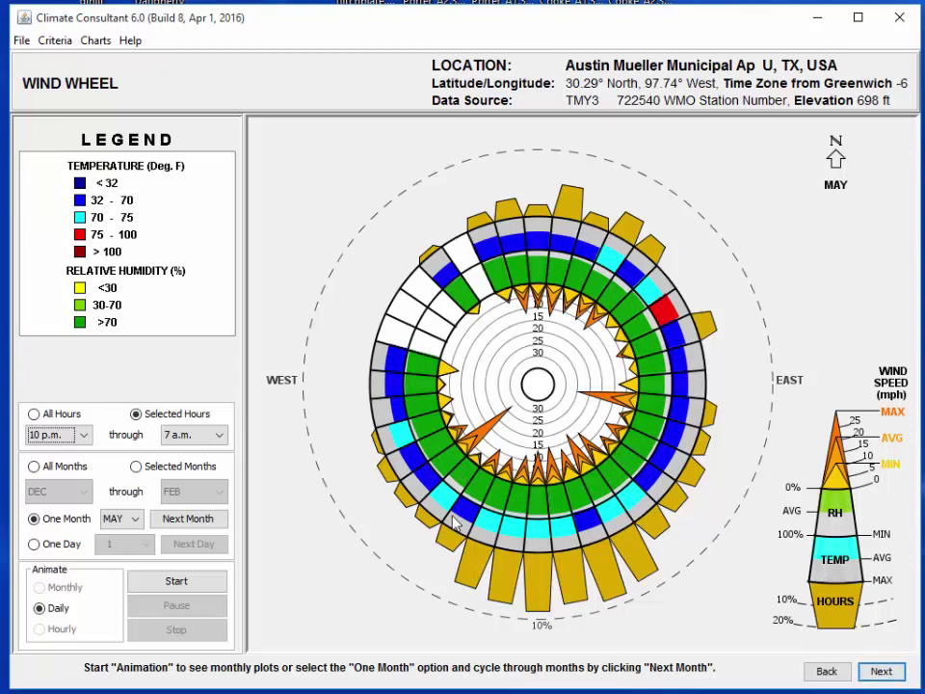
# Step: Return the starting hour of the May wind wheel's selected hours to 7 p.m
pyautogui.click(85, 435)
pyautogui.click(85, 435)
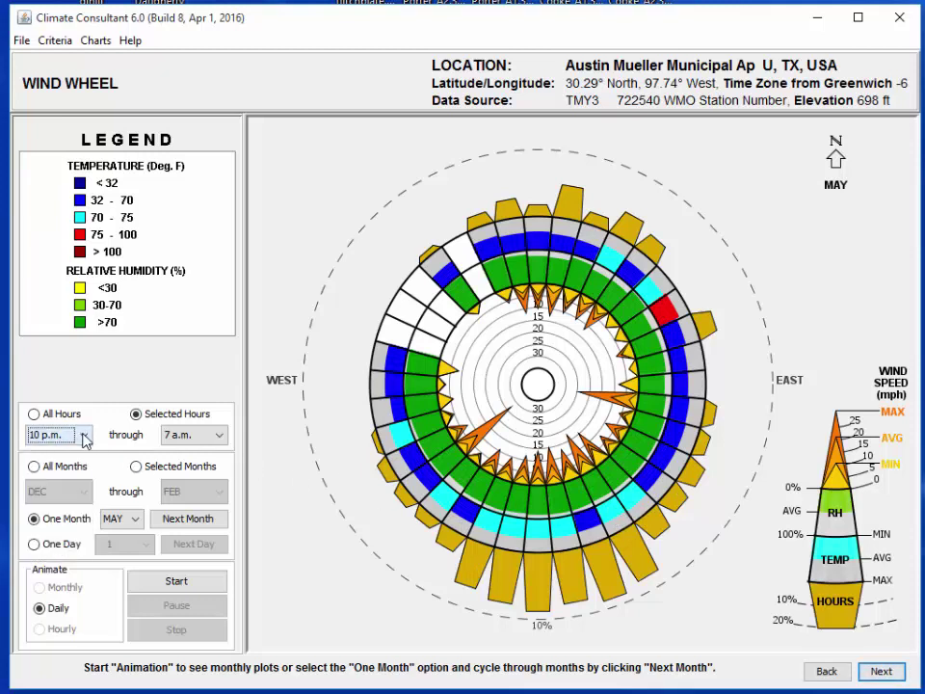
pyautogui.click(85, 436)
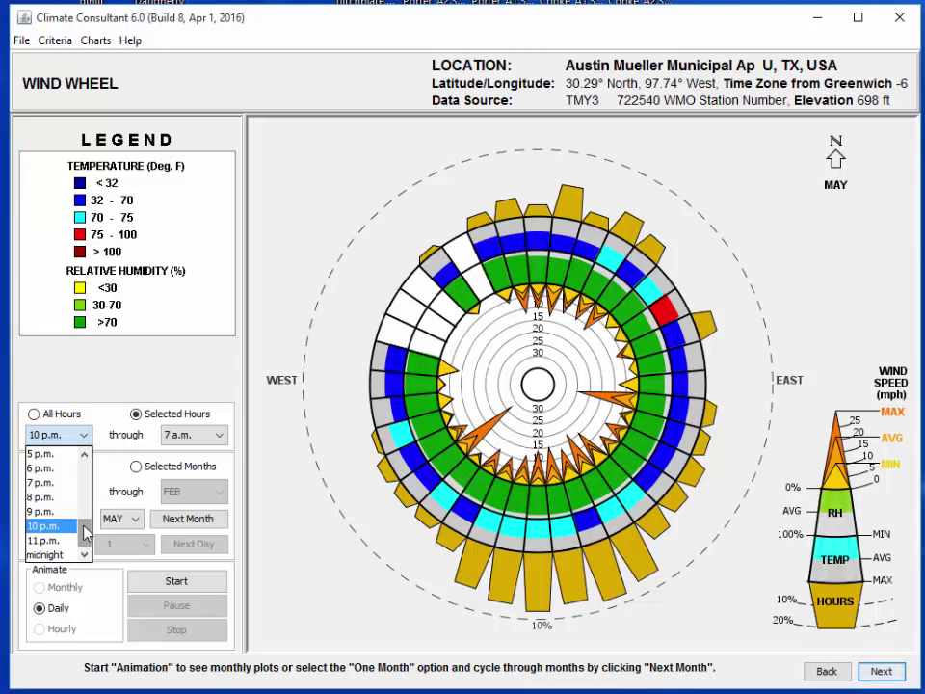
pyautogui.click(57, 482)
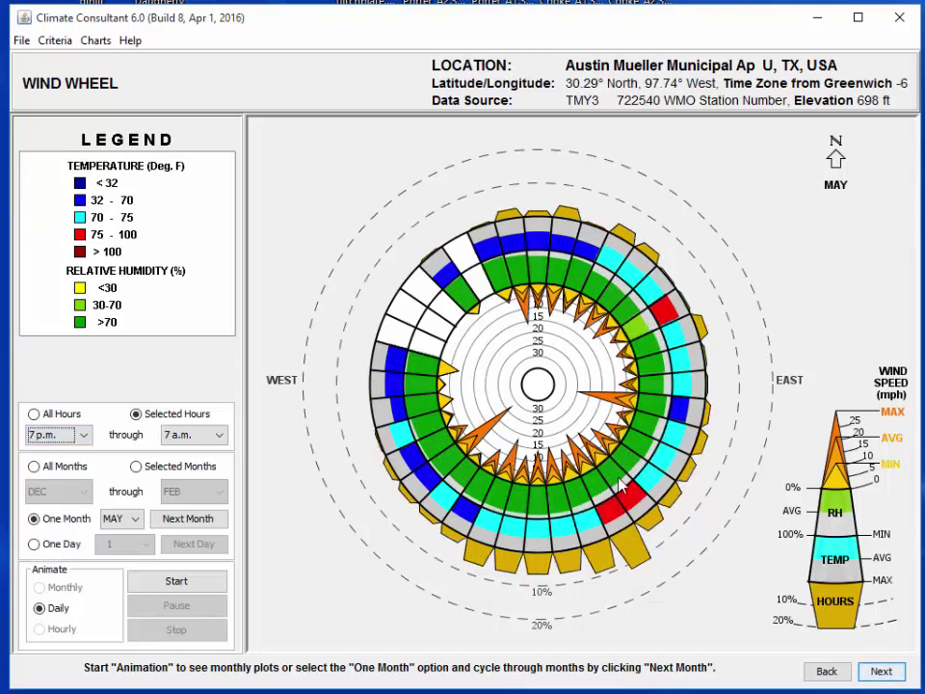